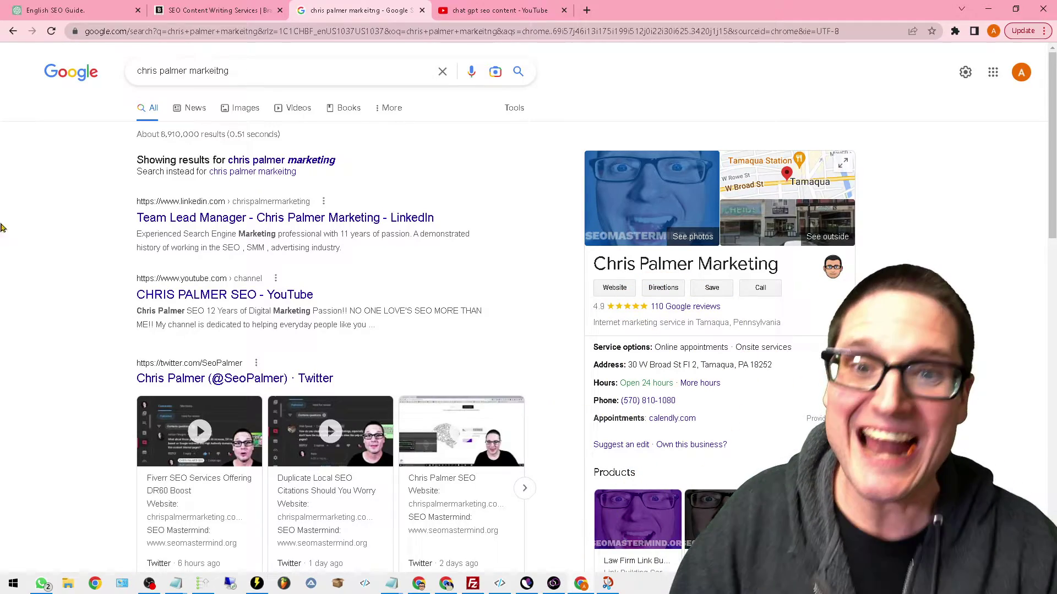
Step: Close the Google results tab, leaving the YouTube 'chat gpt seo content' results in view
left_click(422, 10)
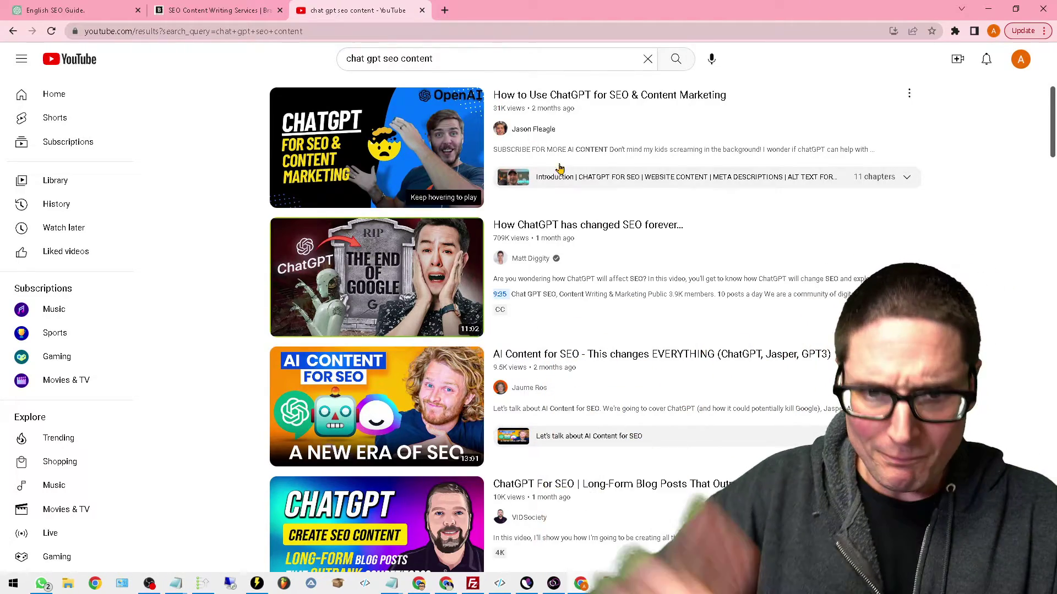
Step: Browse the ChatGPT-for-SEO video results, then show the installed extensions, including AIPRM for ChatGPT
scroll(559, 168, "up", 1)
scroll(578, 303, "up", 2)
scroll(599, 439, "down", 3)
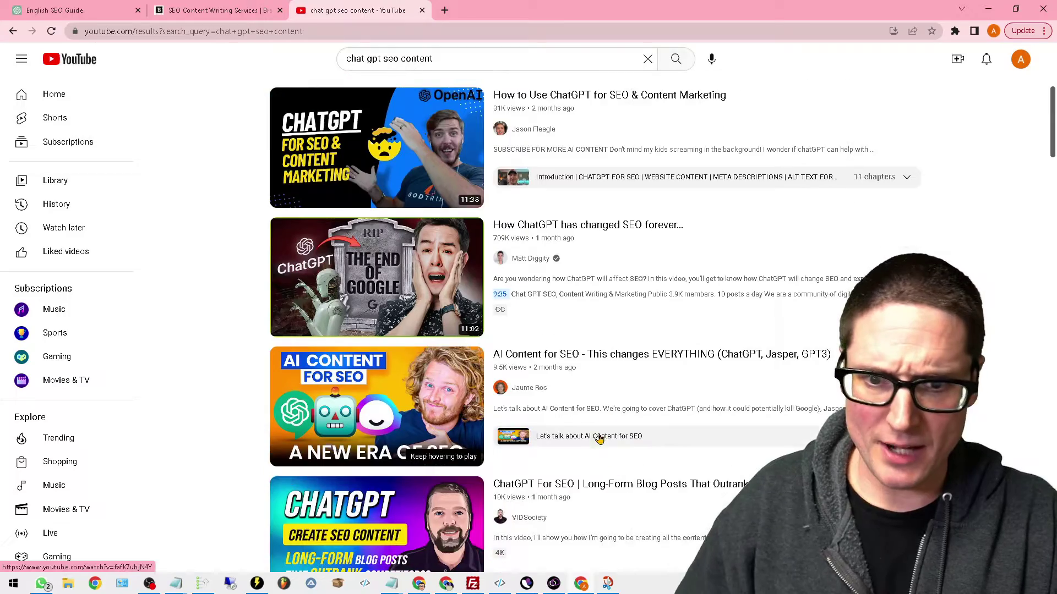
scroll(599, 439, "down", 2)
scroll(599, 439, "down", 2)
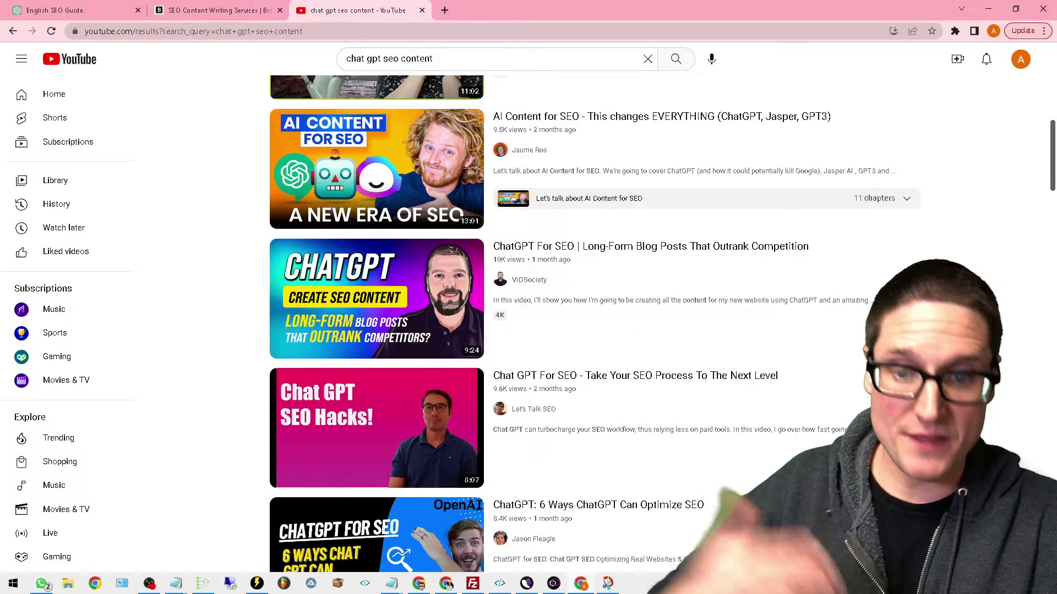
scroll(599, 439, "down", 2)
scroll(589, 373, "down", 1)
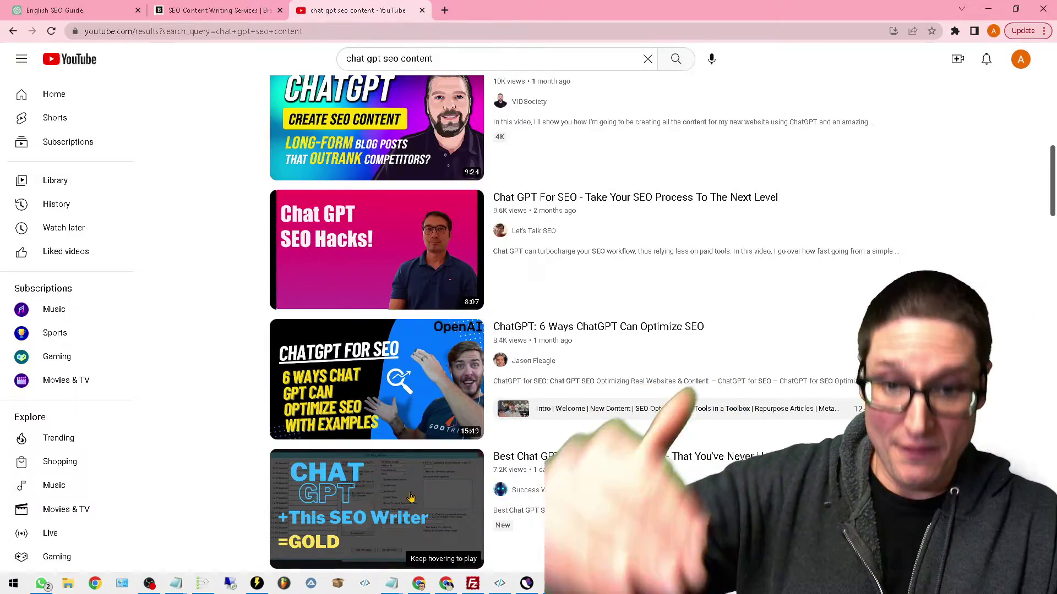
scroll(688, 503, "down", 2)
scroll(762, 446, "down", 2)
scroll(760, 458, "down", 2)
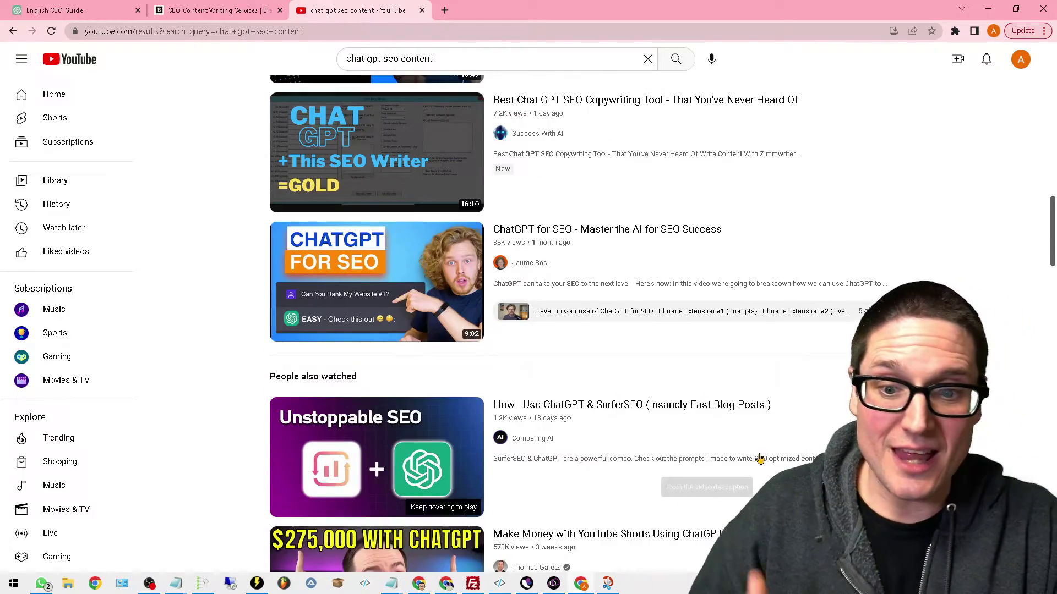
scroll(759, 458, "up", 10)
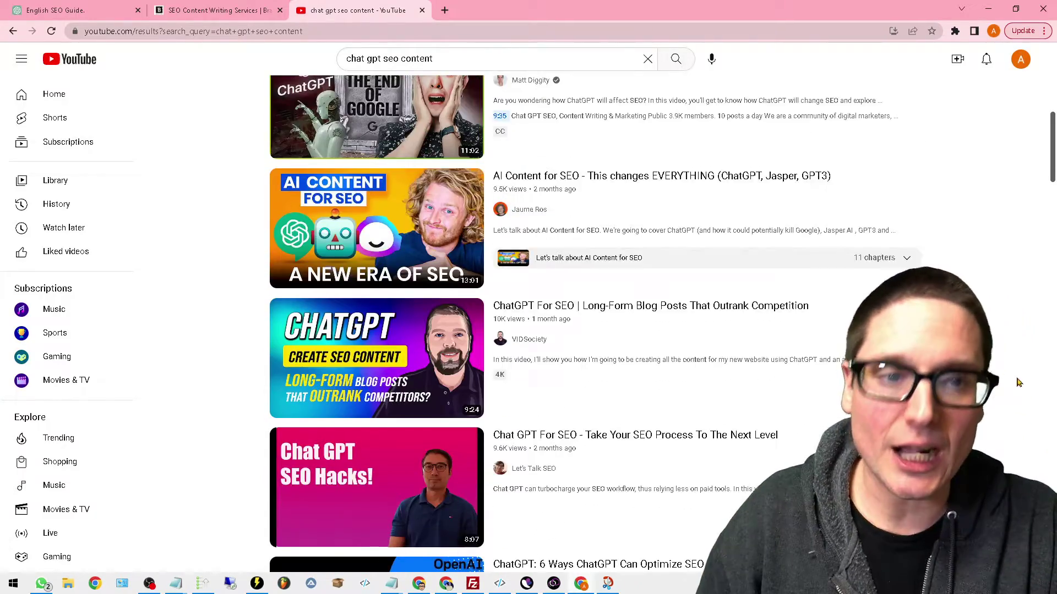
scroll(1019, 382, "up", 8)
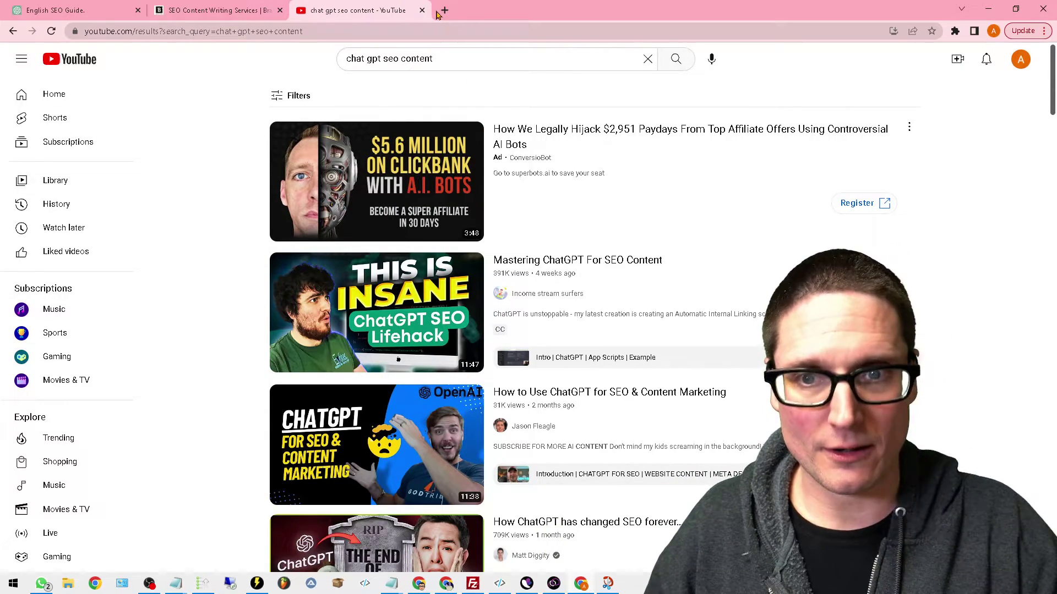
left_click(955, 31)
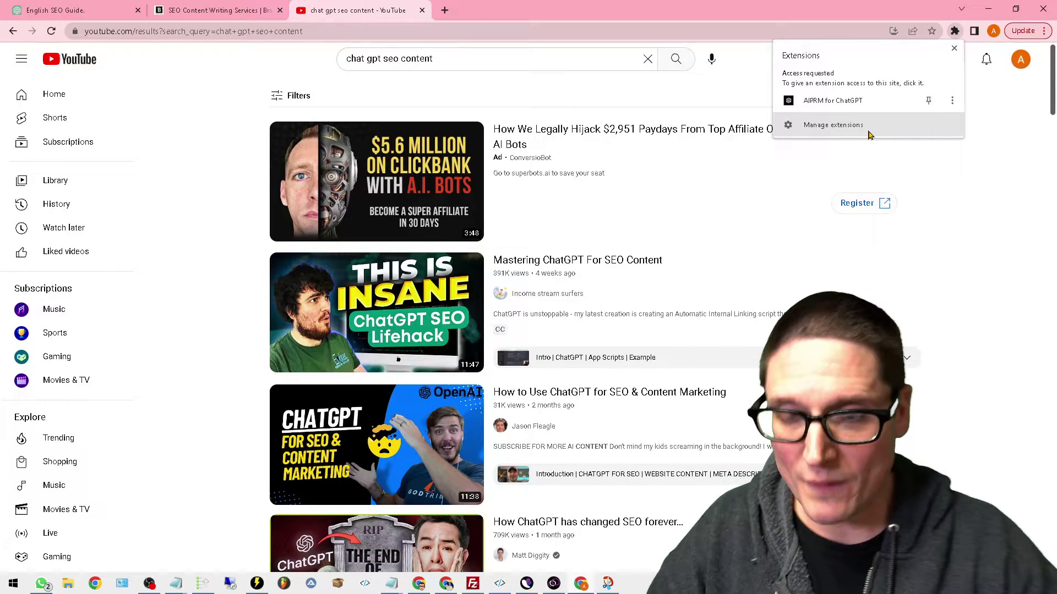
Step: Dismiss the extensions list and switch to the English SEO Guide. ChatGPT tab
left_click(60, 8)
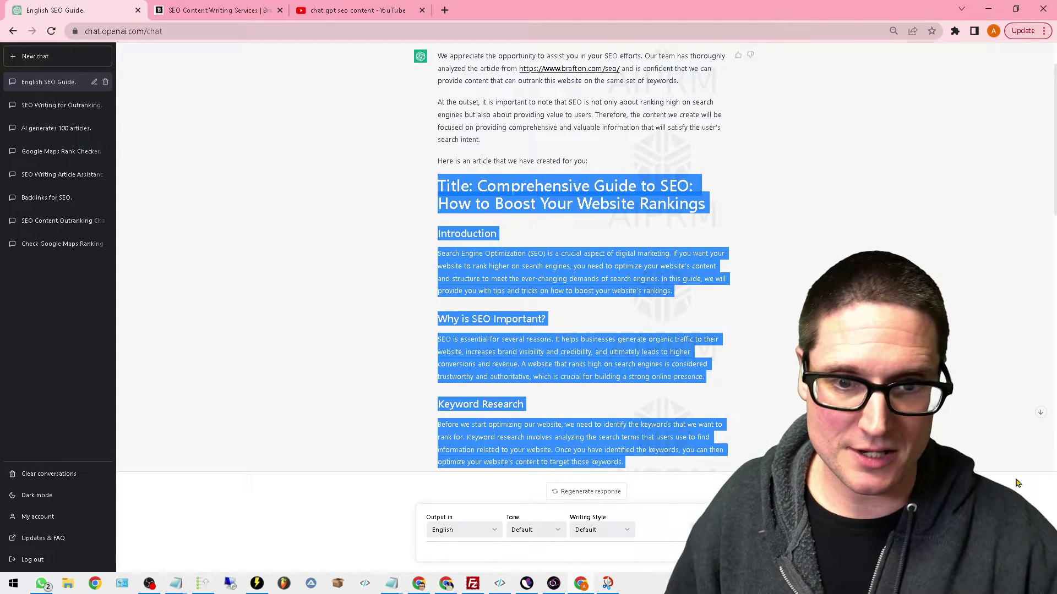
Step: Start a new ChatGPT chat showing the AIPRM library of 962 public prompts, led by Outrank Article
scroll(1018, 484, "up", 1)
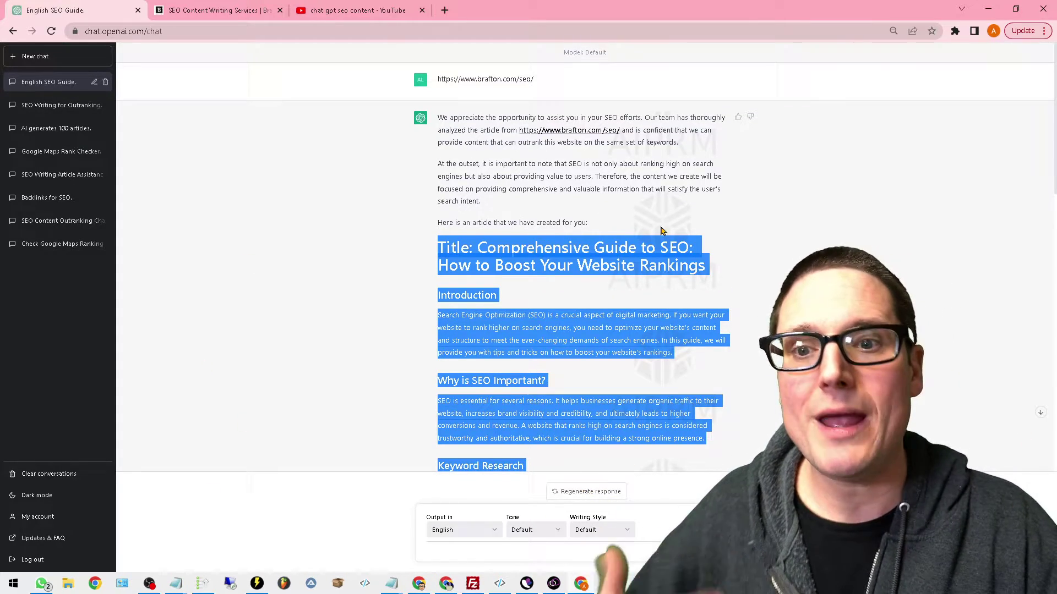
left_click(35, 65)
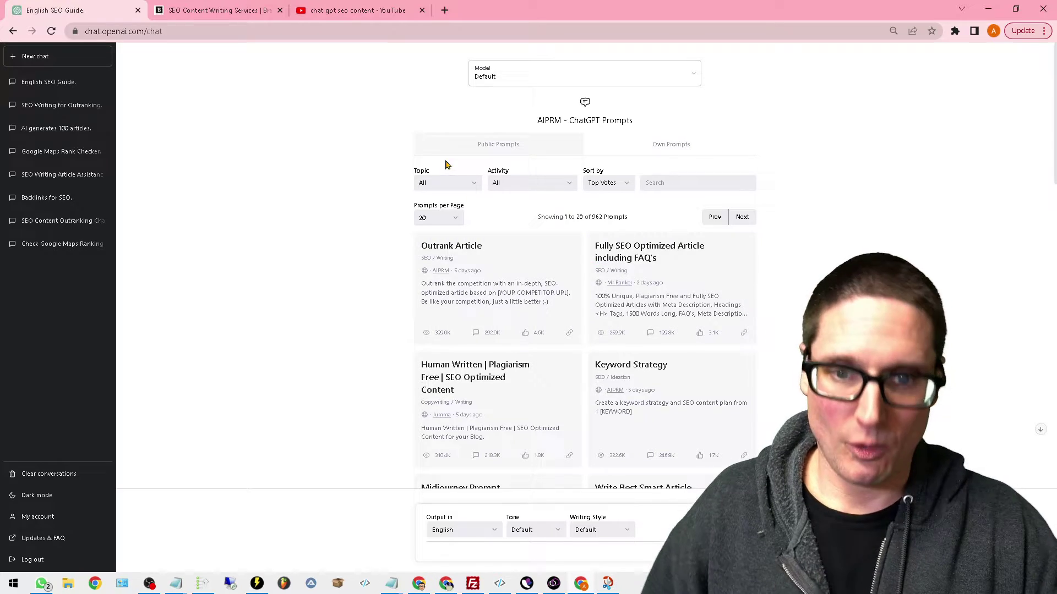
Step: Open the 'SEO Writing for Outranking.' chat with the truck accident lawyer article
left_click(35, 105)
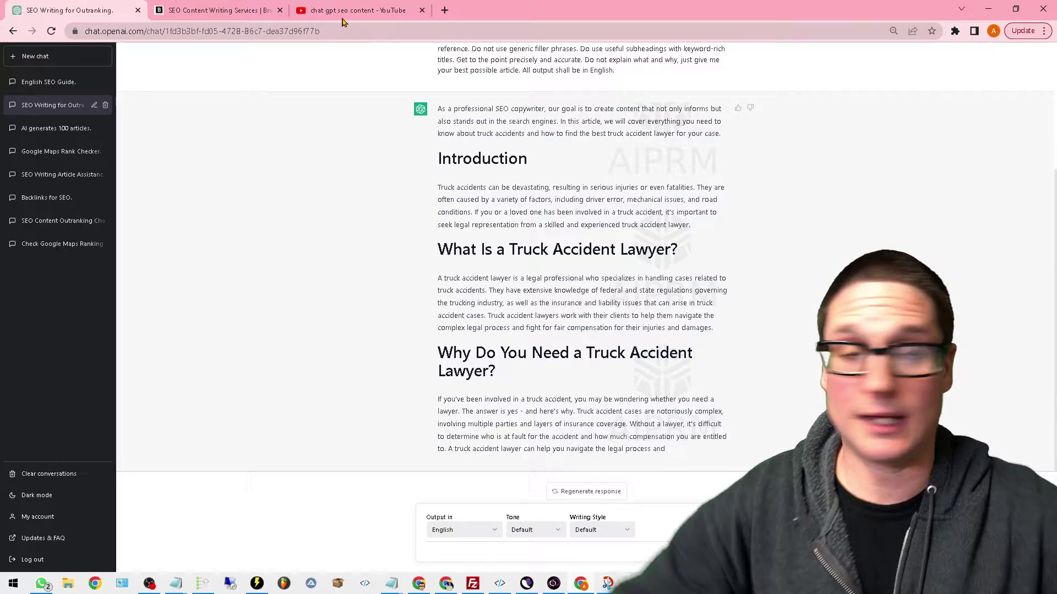
mouse_move(341, 21)
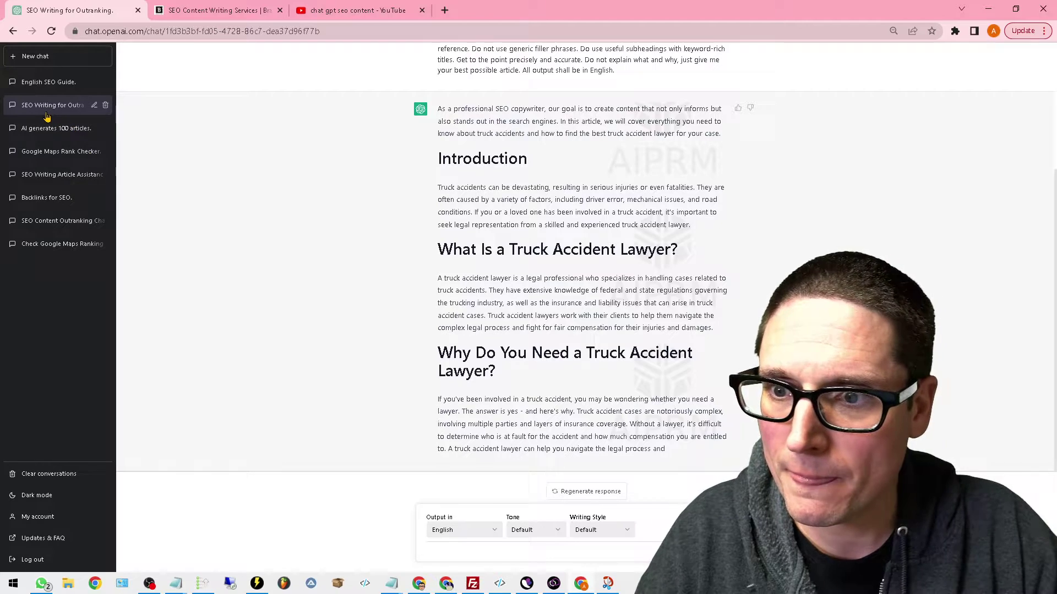
Step: Reopen and review the English SEO Guide. article, then switch to Brafton's brafton.com/seo page
left_click(36, 84)
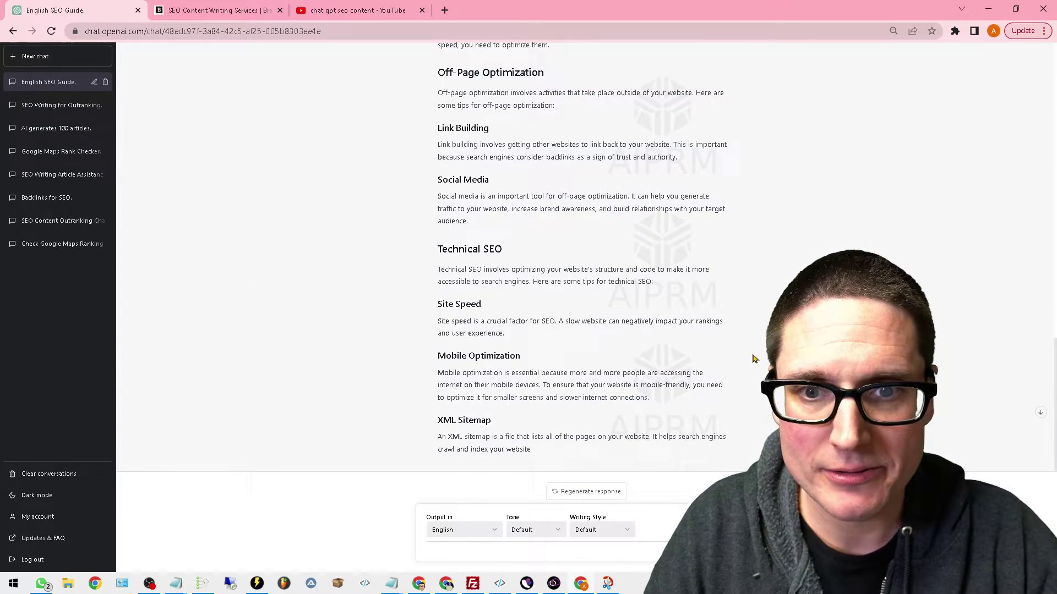
scroll(649, 361, "up", 15)
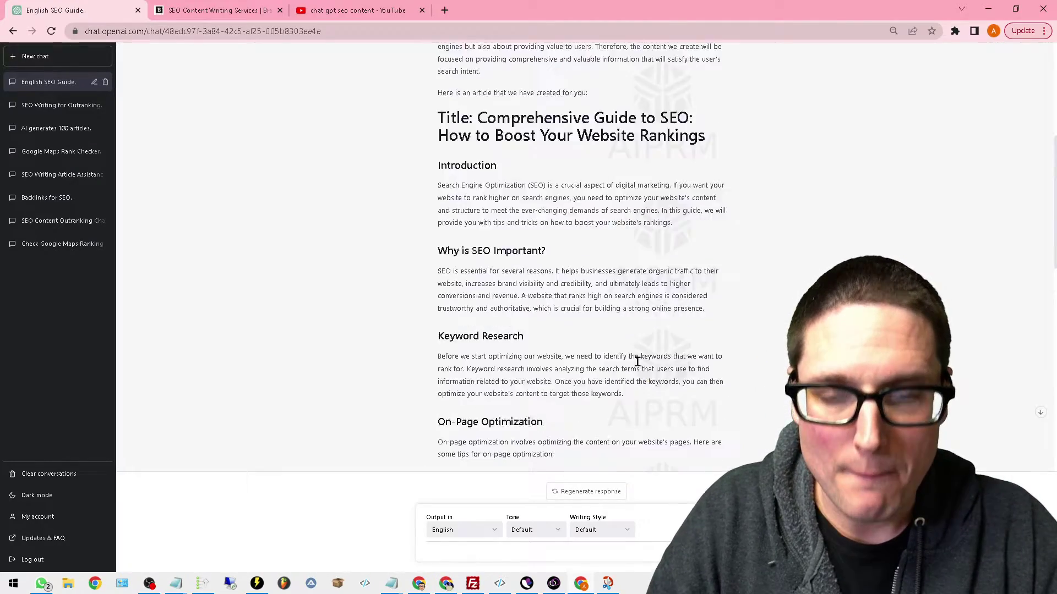
scroll(637, 361, "up", 4)
key("ctrl+Tab")
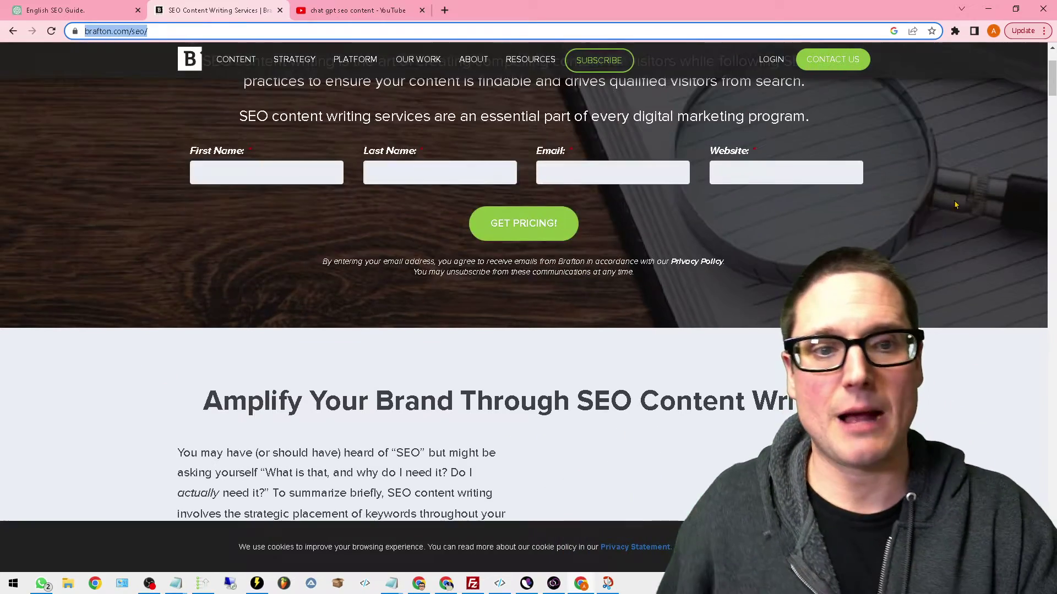
Step: Scroll to the top of Brafton's SEO services page, then return to the English SEO Guide. chat
scroll(955, 205, "up", 3)
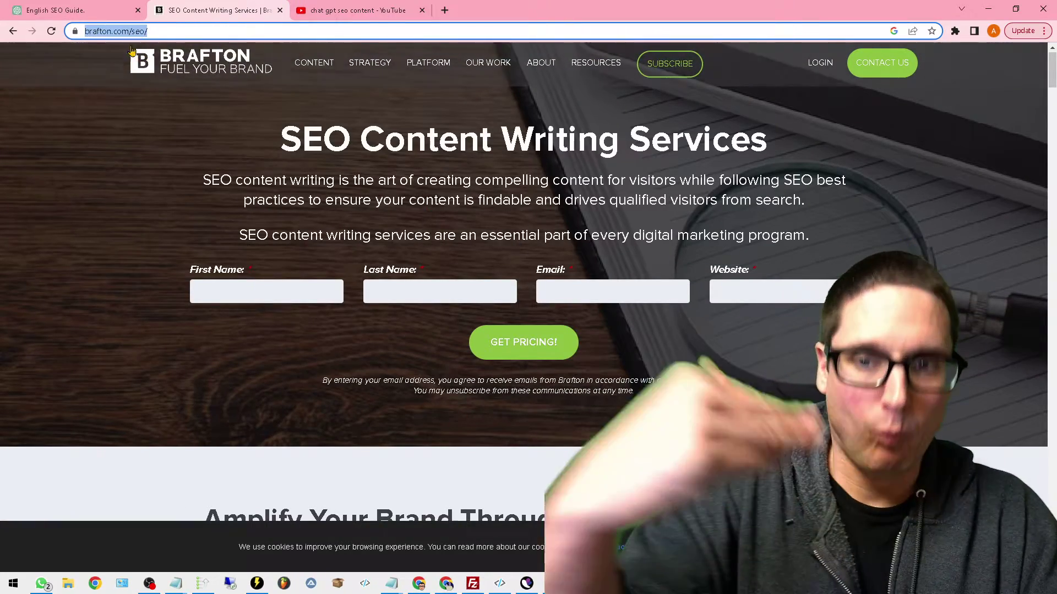
left_click(103, 14)
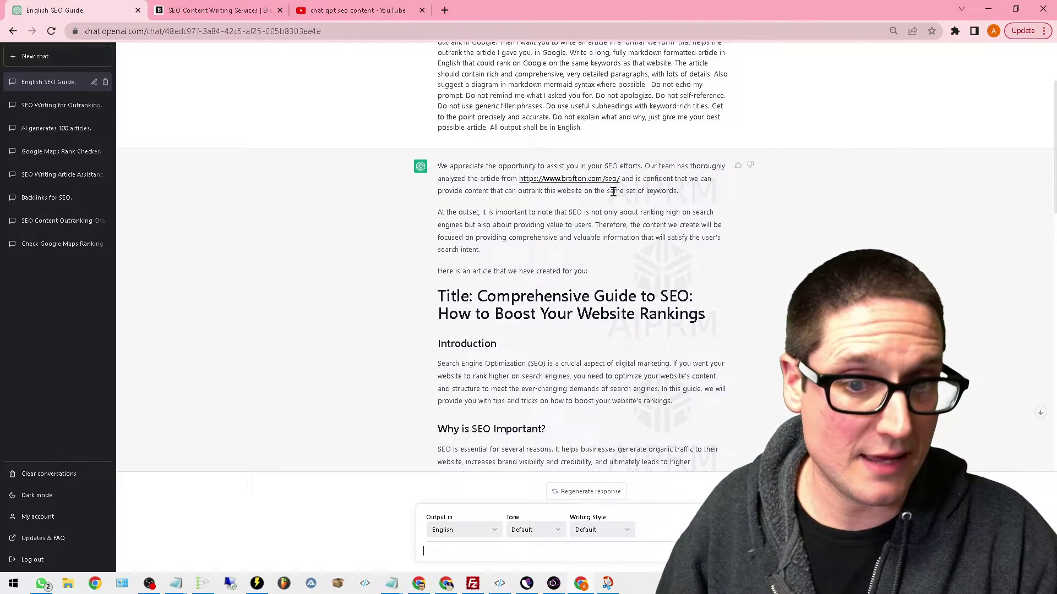
Step: Review the generated SEO guide, then select it from its title down and copy it
scroll(606, 327, "down", 2)
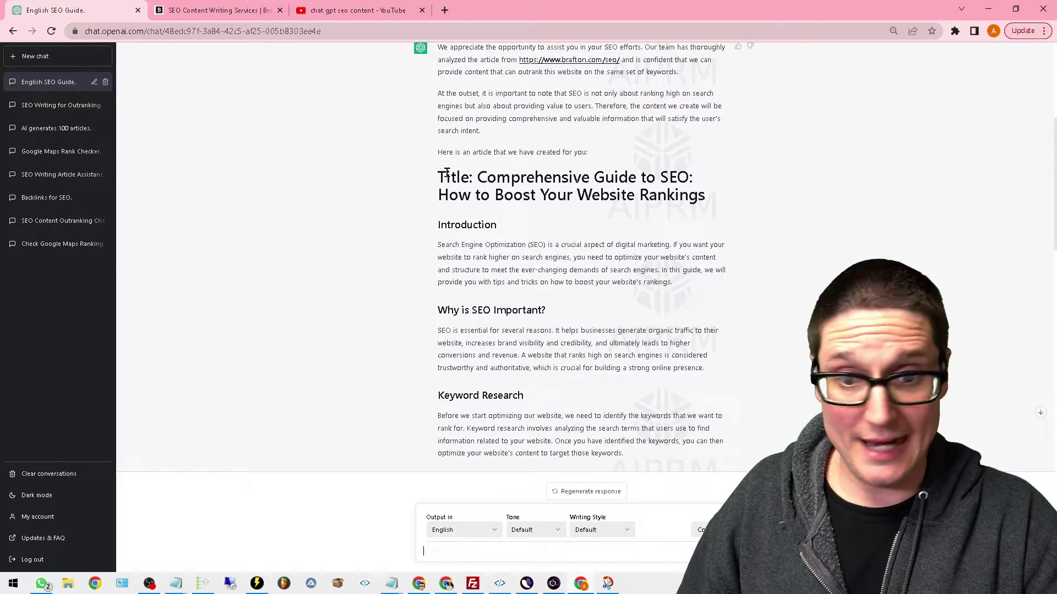
scroll(617, 308, "down", 12)
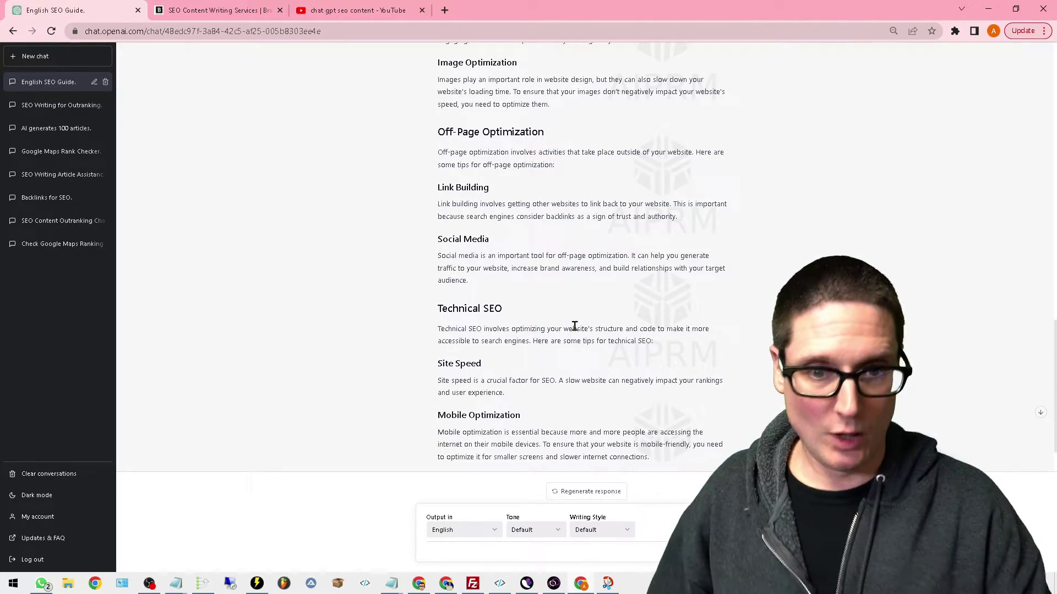
scroll(575, 326, "up", 12)
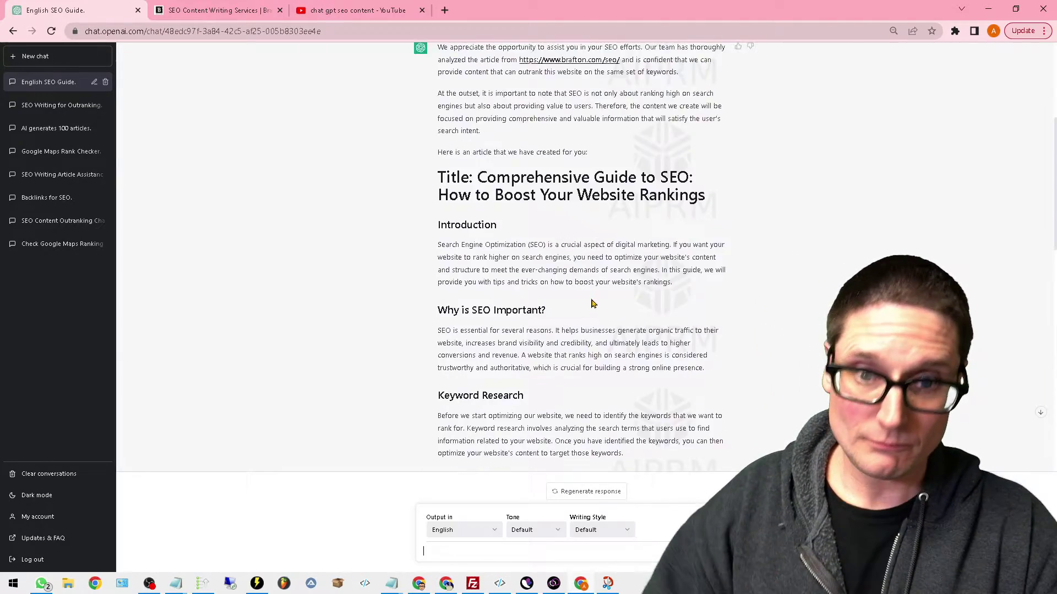
scroll(578, 264, "up", 1)
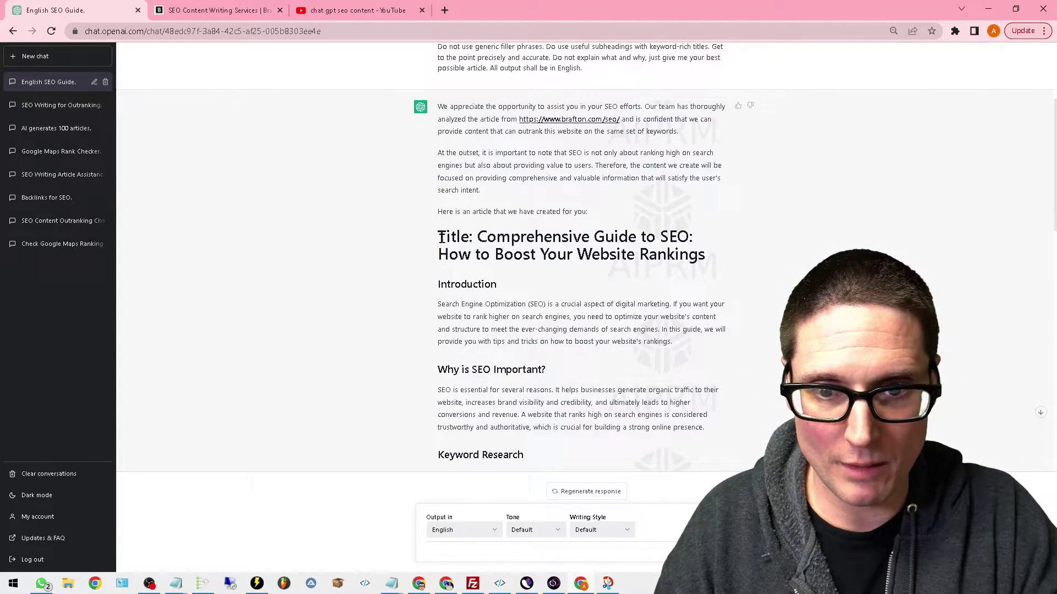
left_click_drag(441, 238, 532, 449)
right_click(594, 275)
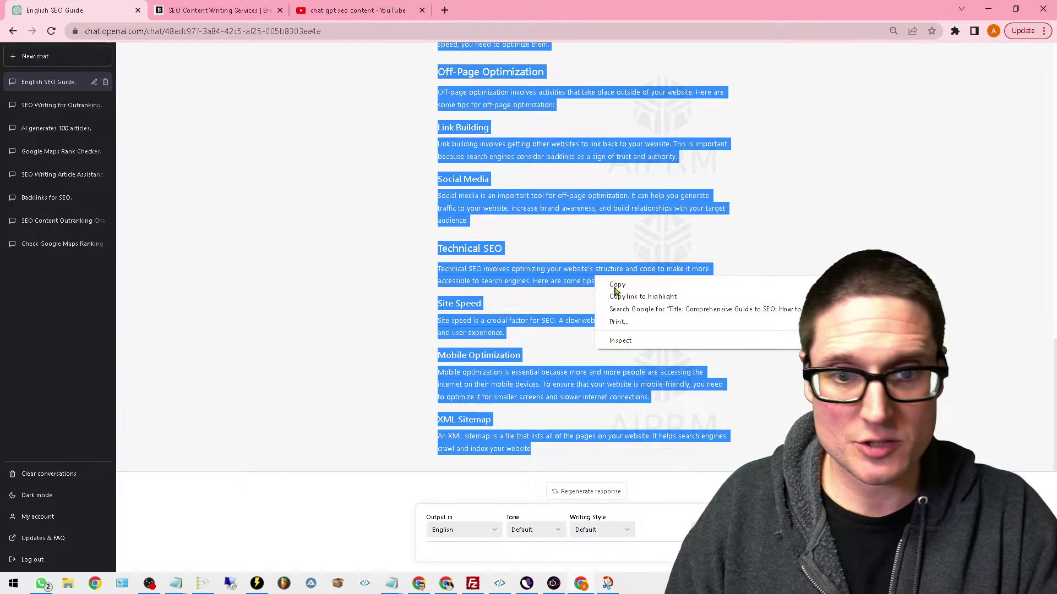
left_click(621, 285)
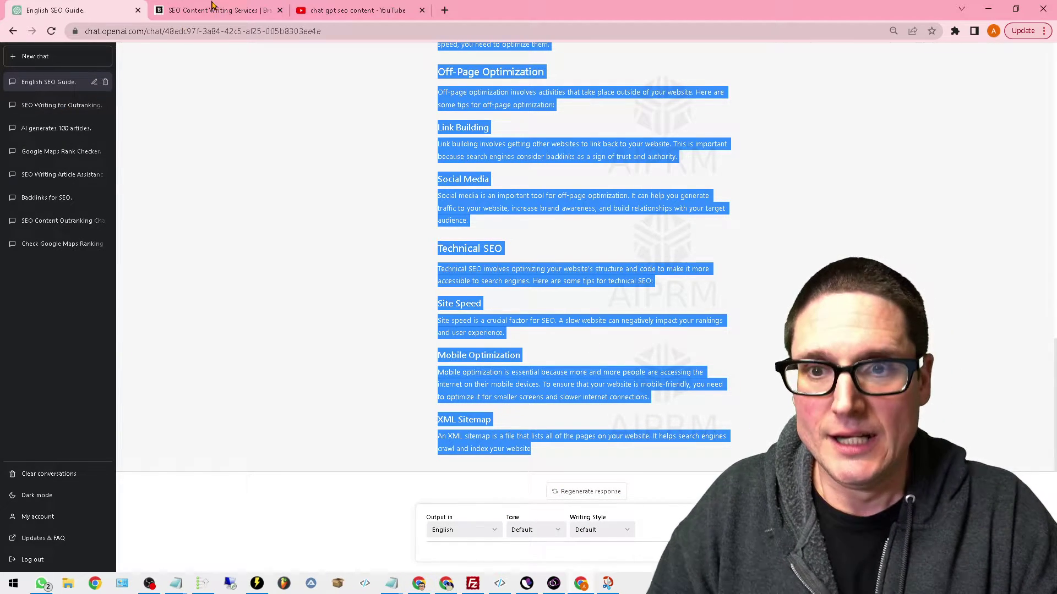
Step: In a new tab, search Google for 'word counter' and open wordcounter.net
left_click(212, 9)
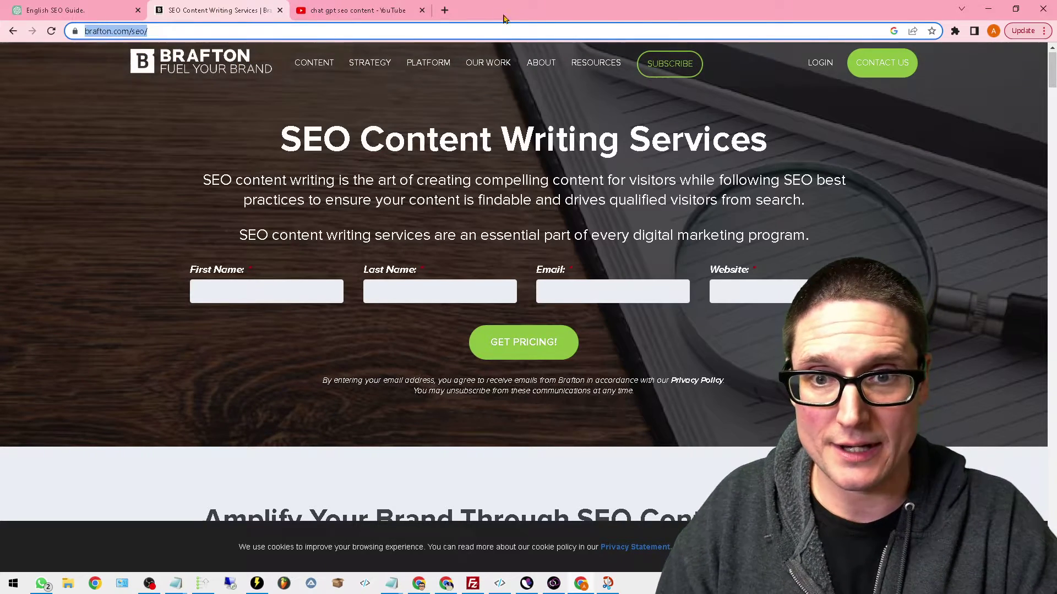
left_click(445, 10)
left_click(498, 253)
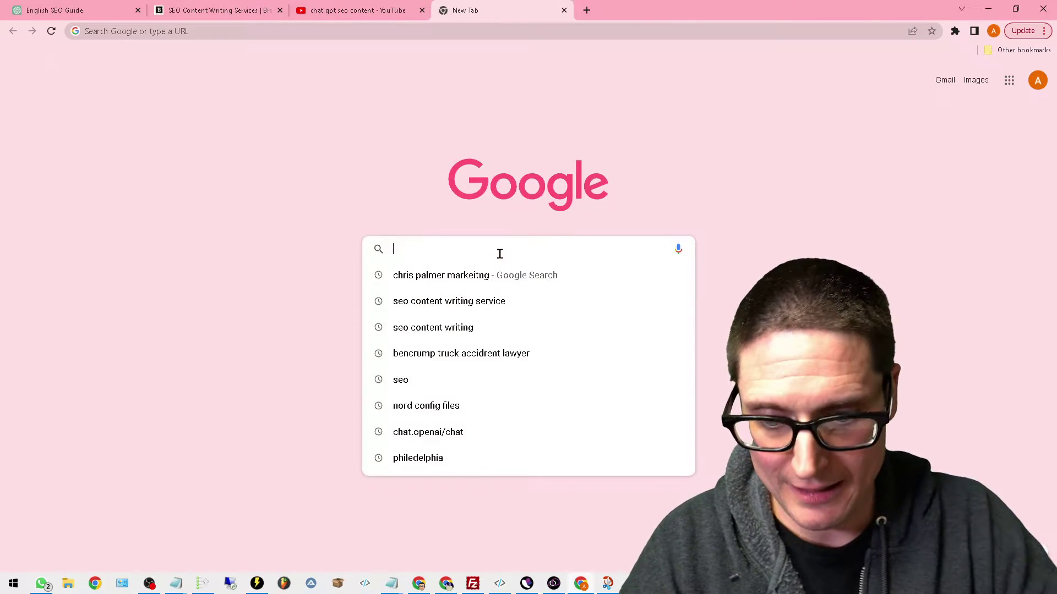
type("word counter")
key("Return")
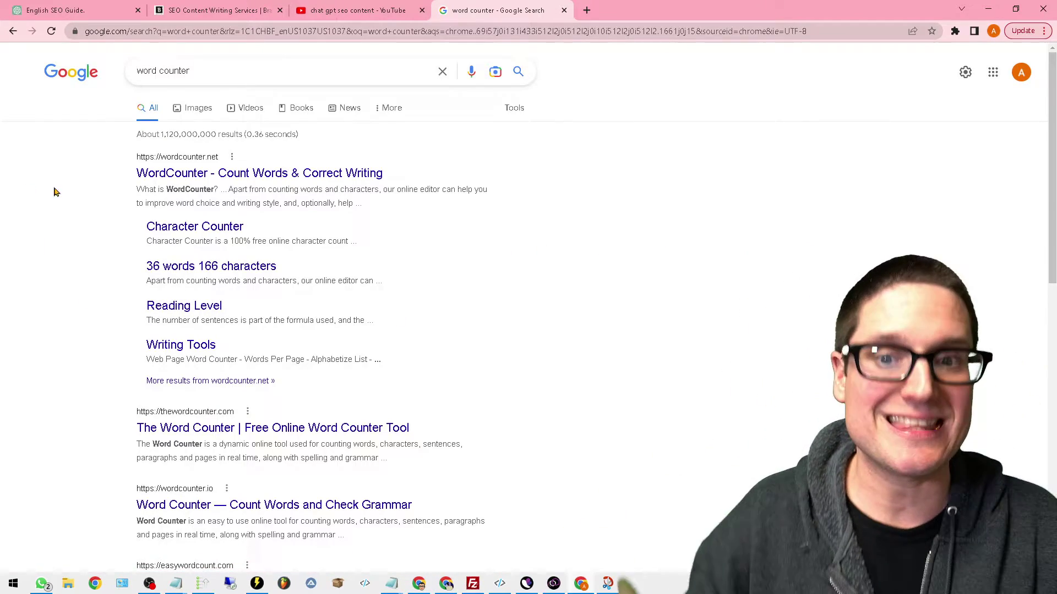
left_click(314, 173)
Step: Replace WordCounter's sample text with the article (536 words, 3,379 characters), then return to Brafton
left_click_drag(332, 264, 353, 274)
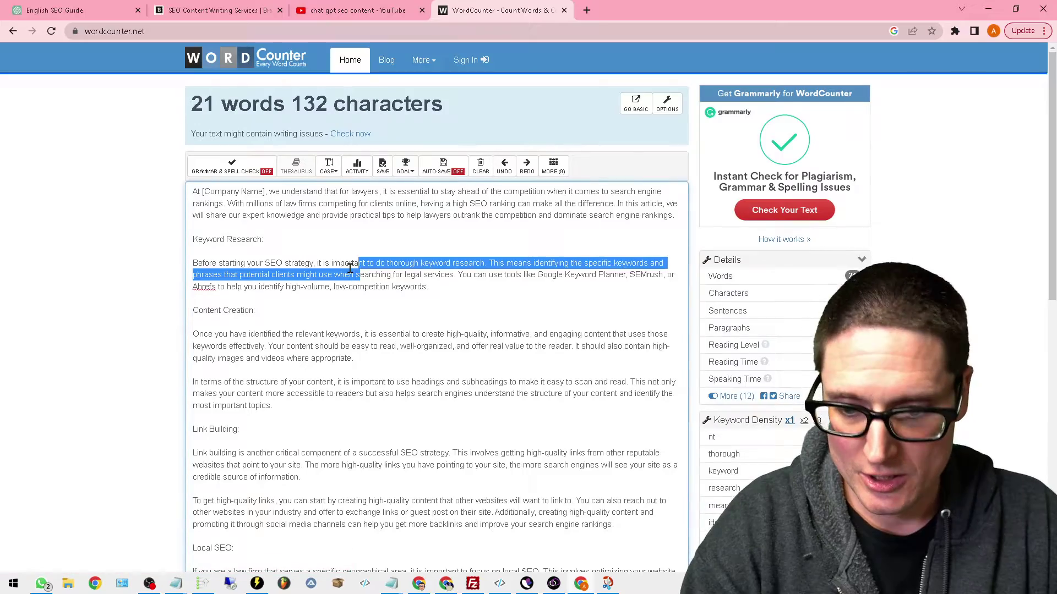
key("ctrl+a")
key("BackSpace")
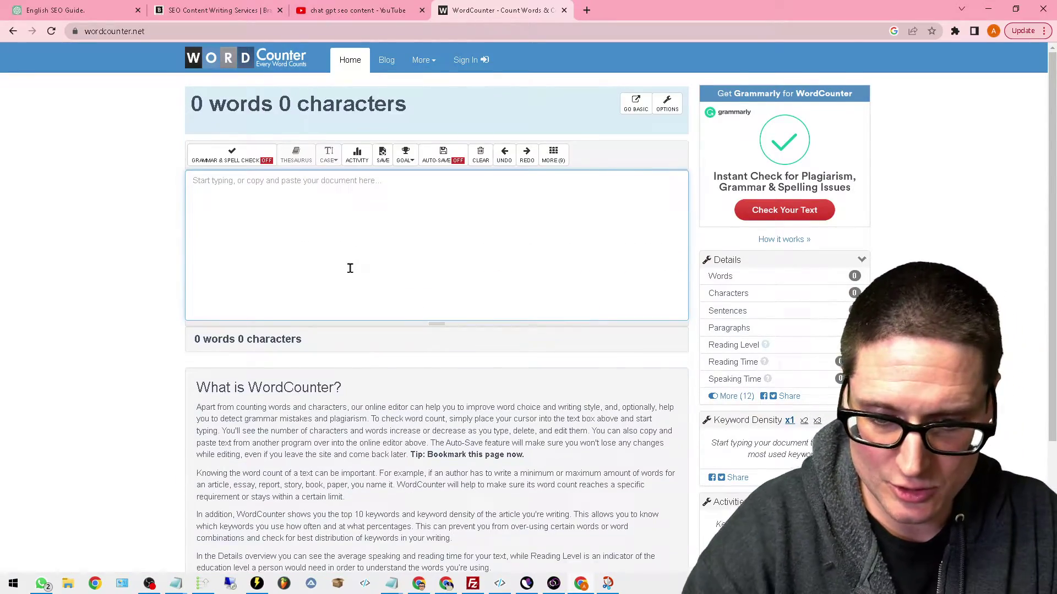
key("ctrl+v")
scroll(169, 323, "up", 4)
scroll(169, 323, "up", 3)
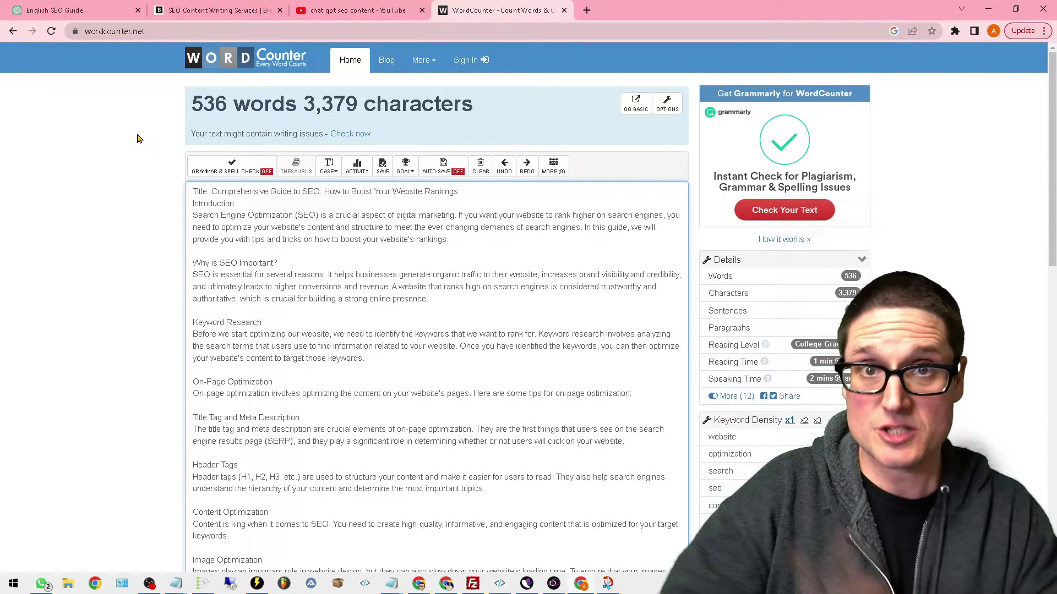
left_click(222, 5)
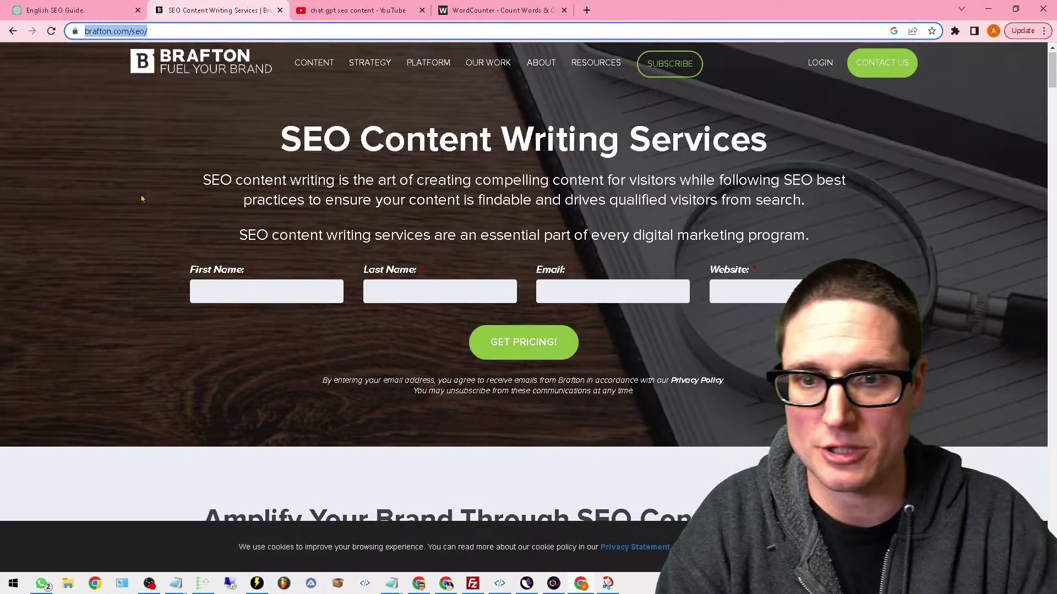
Step: Select all the text on Brafton's SEO Content Writing Services page and bring up its copy menu
left_click(184, 129)
key("ctrl+a")
scroll(184, 129, "down", 20)
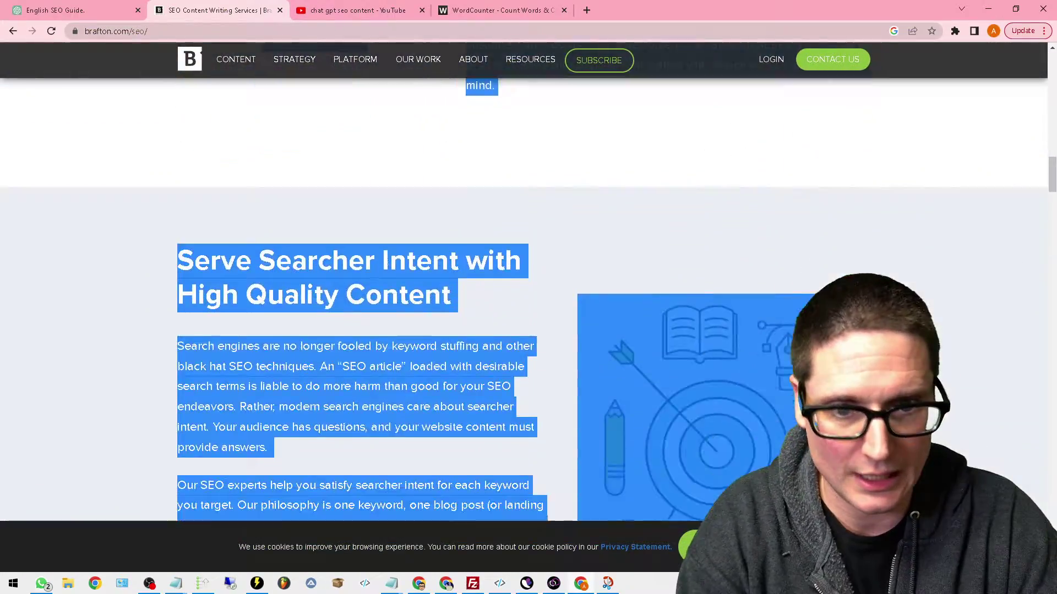
scroll(522, 298, "down", 20)
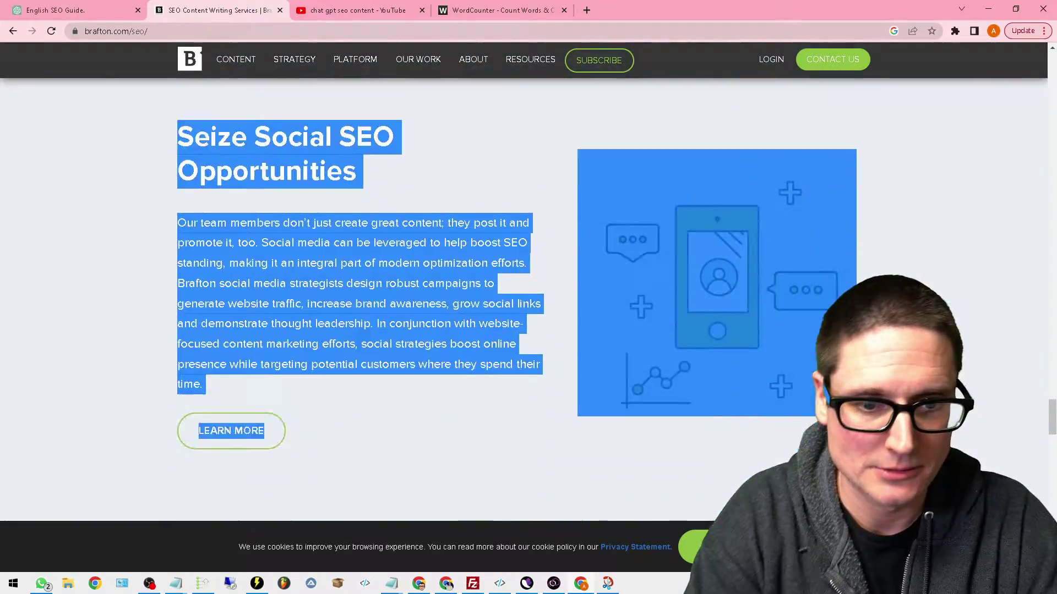
scroll(523, 298, "down", 15)
scroll(523, 297, "up", 2)
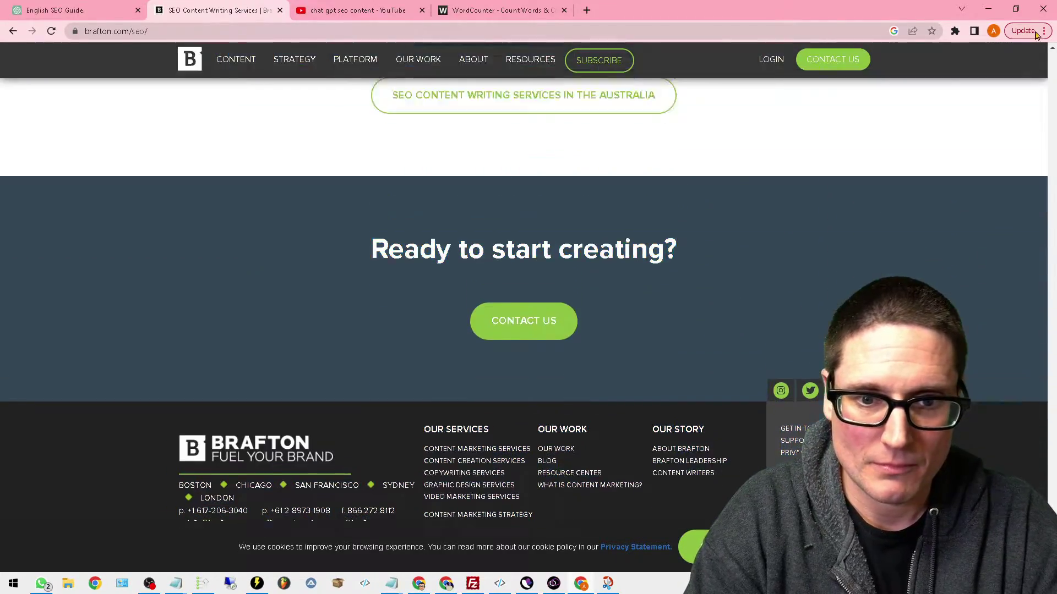
scroll(523, 297, "down", 2)
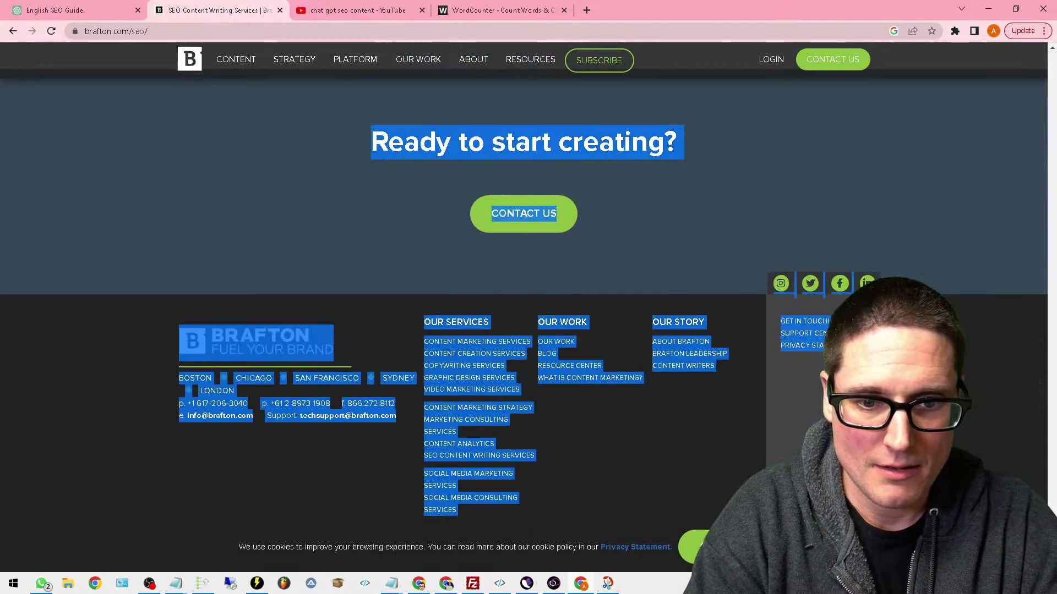
right_click(670, 352)
Step: Copy the Brafton page text and paste it into WordCounter in place of the AI guide
left_click(690, 356)
key("ctrl+4")
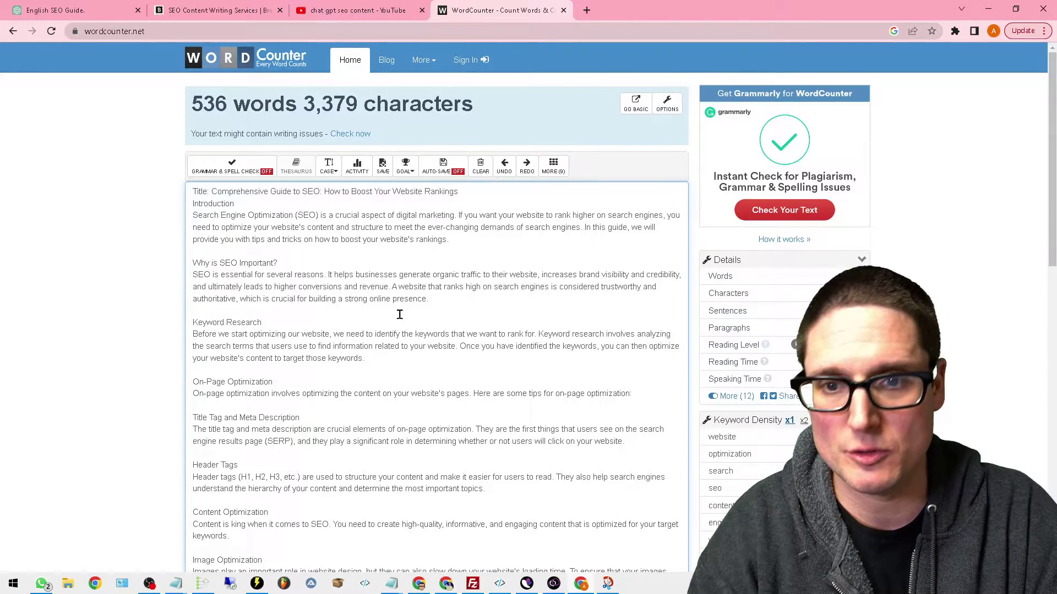
key("ctrl+a")
key("Delete")
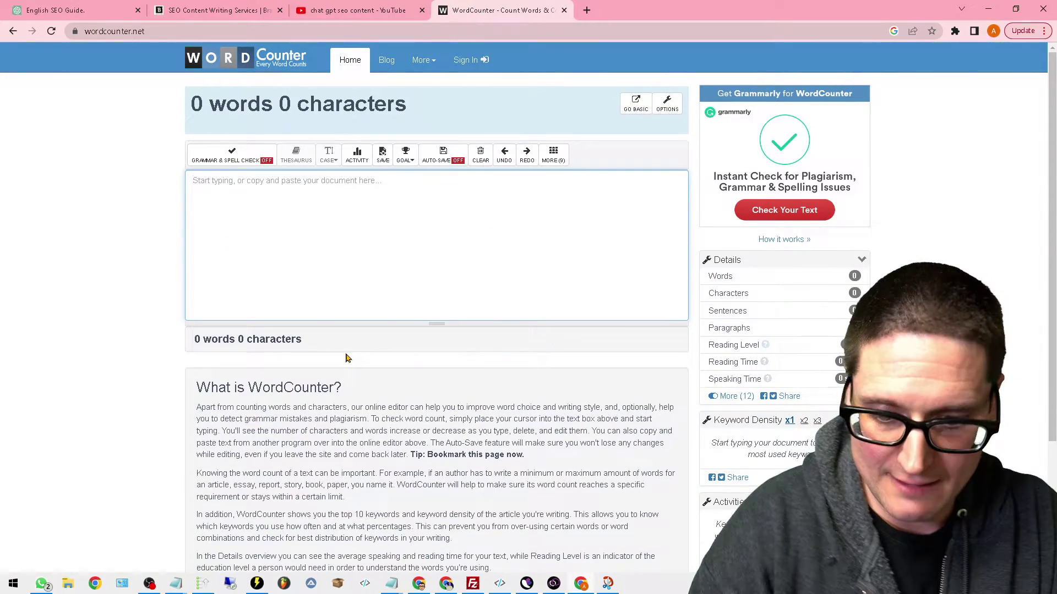
key("ctrl+v")
Step: Delete the trailing footer after the last LEARN MORE, leaving 1,791 words and 11,539 characters
scroll(436, 308, "up", 10)
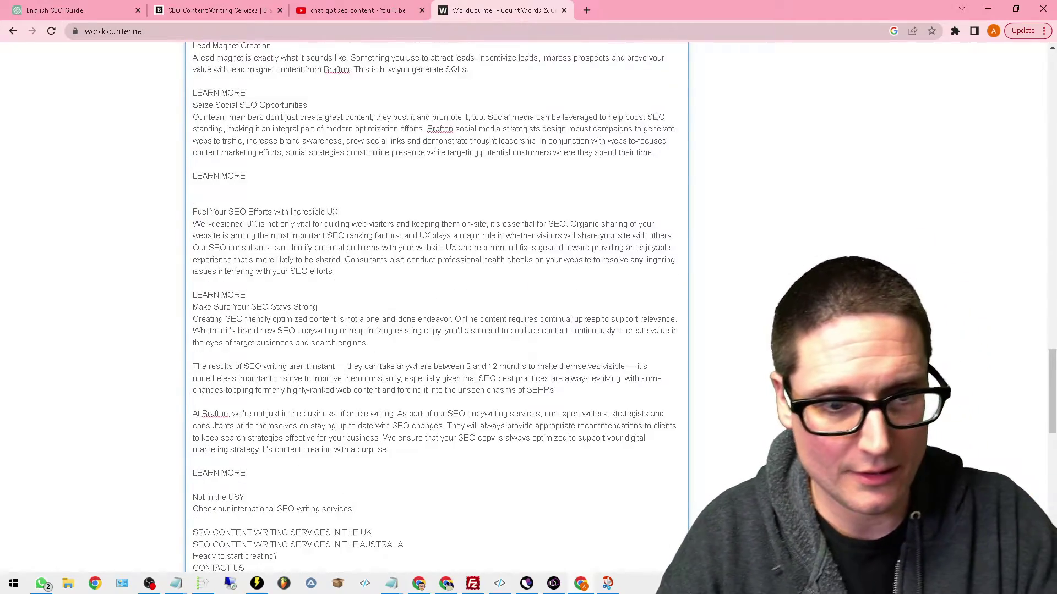
left_click_drag(1047, 300, 1047, 457)
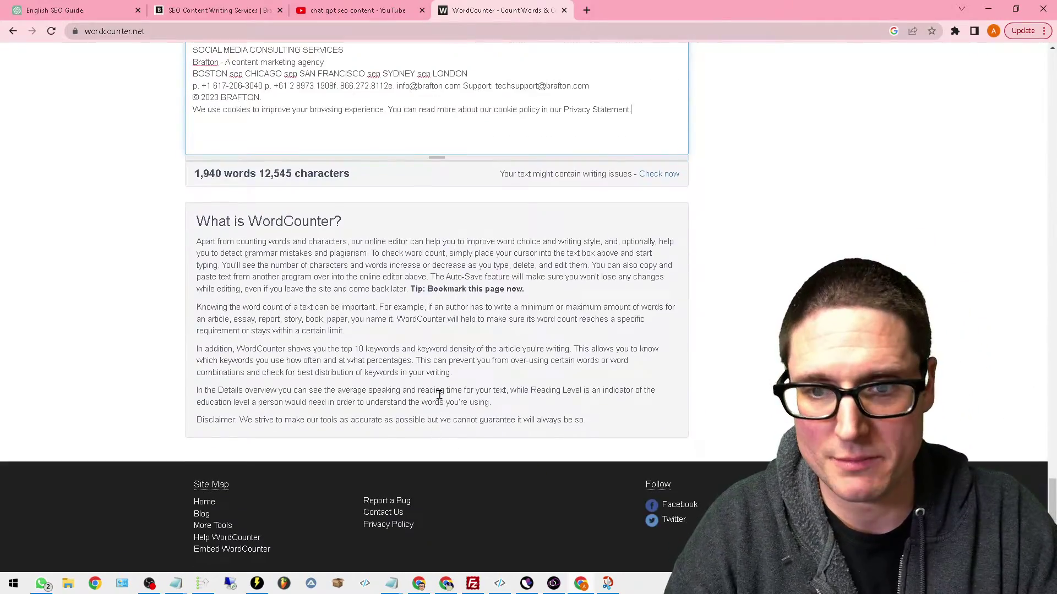
scroll(509, 326, "up", 1)
scroll(265, 228, "up", 4)
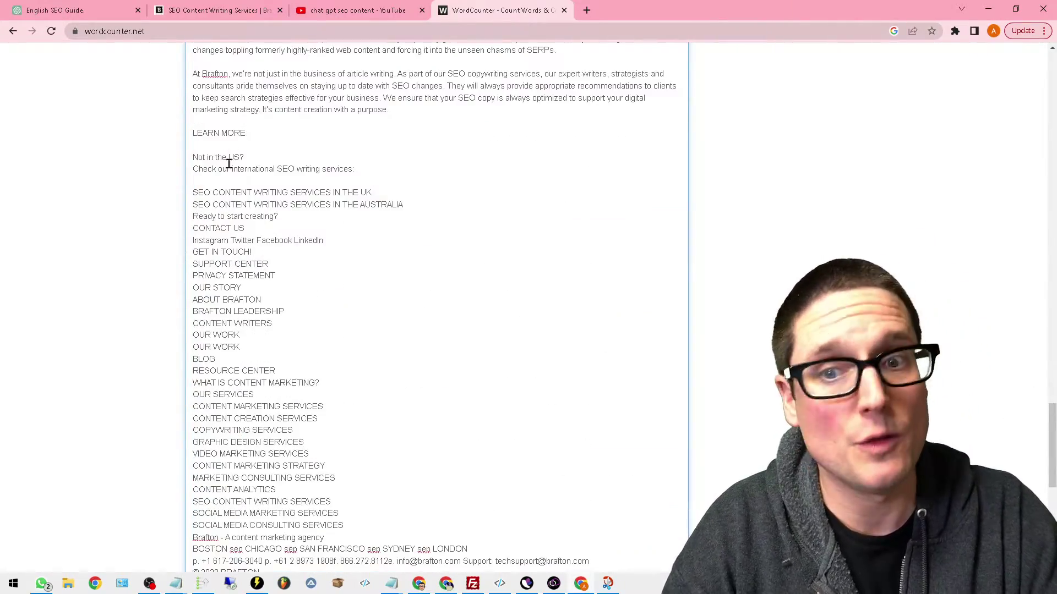
left_click_drag(190, 133, 455, 221)
key("BackSpace")
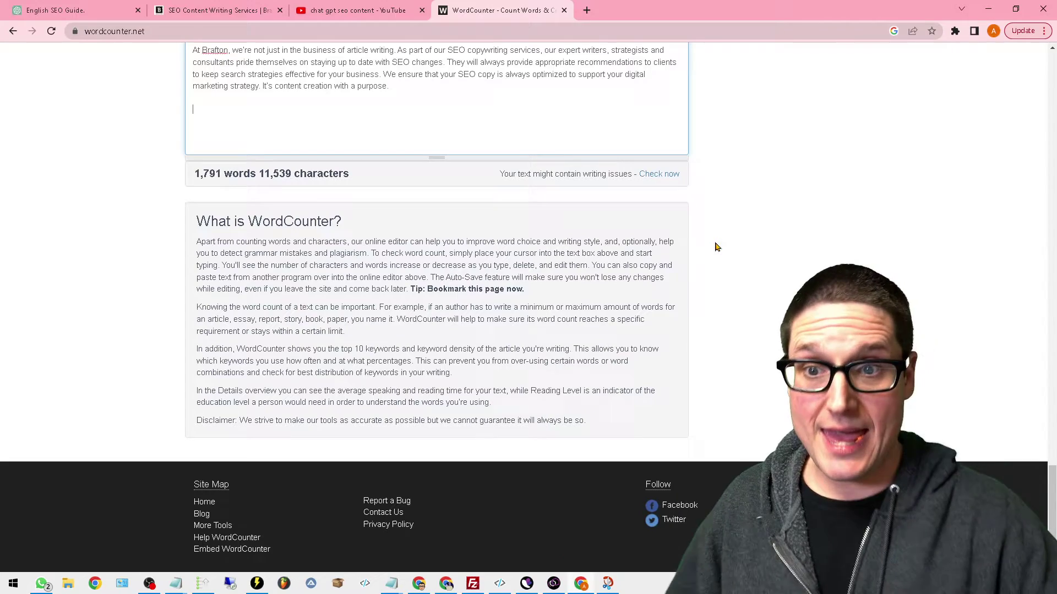
Step: Return to the 'English SEO Guide' ChatGPT conversation holding the generated article
scroll(148, 189, "up", 4)
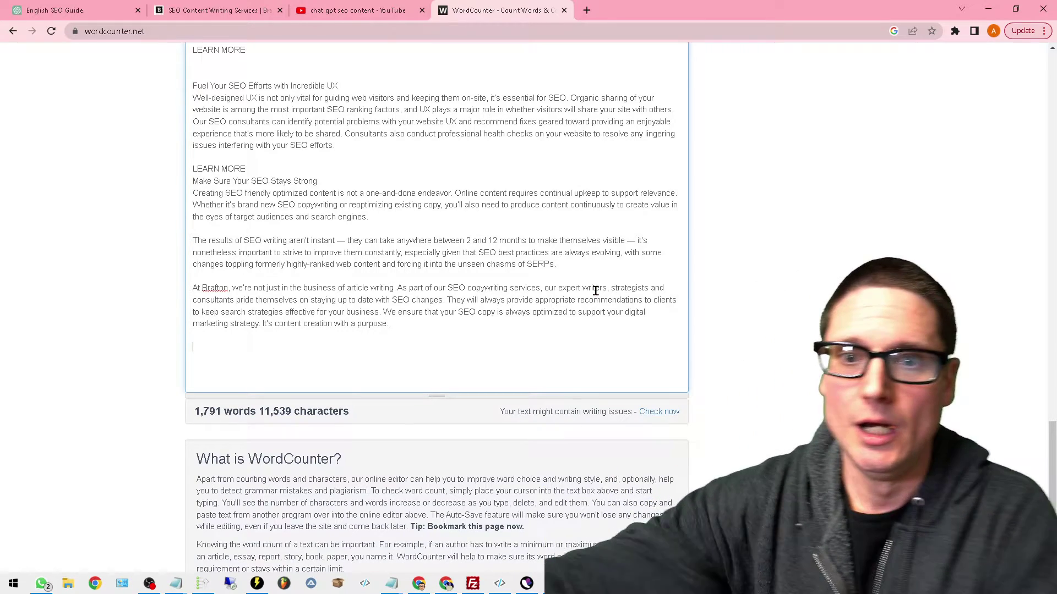
left_click(62, 7)
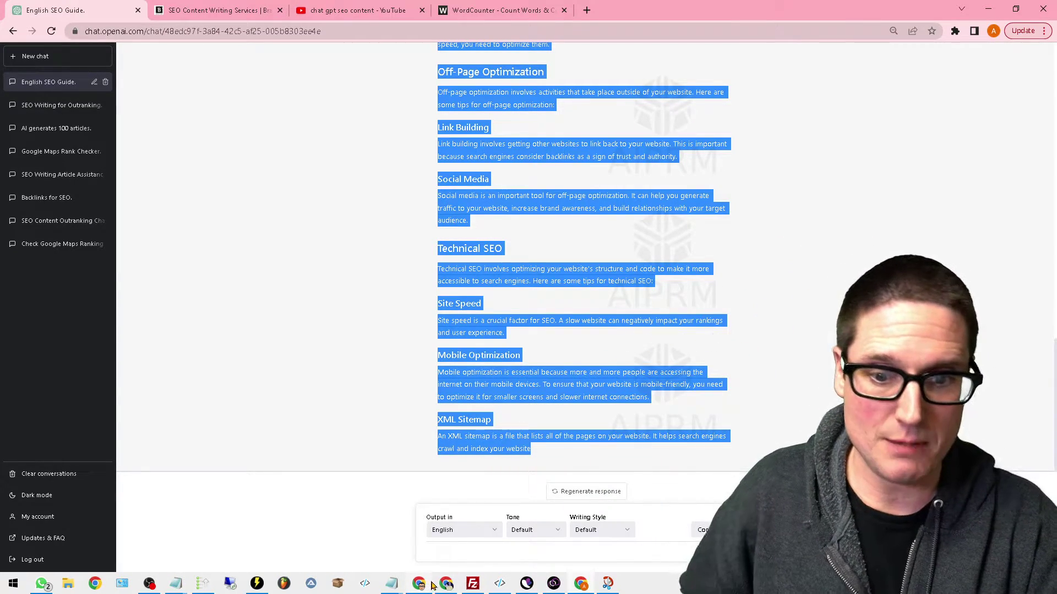
Step: Bring up the PageOptimizer Pro window with the 'seo content writing services' content brief
mouse_move(424, 588)
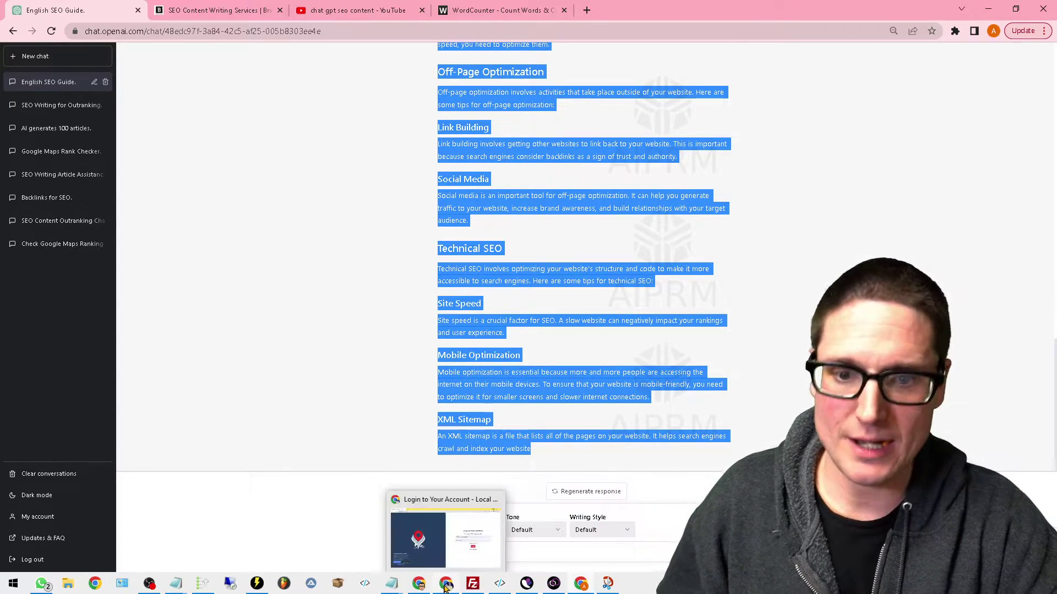
left_click(405, 518)
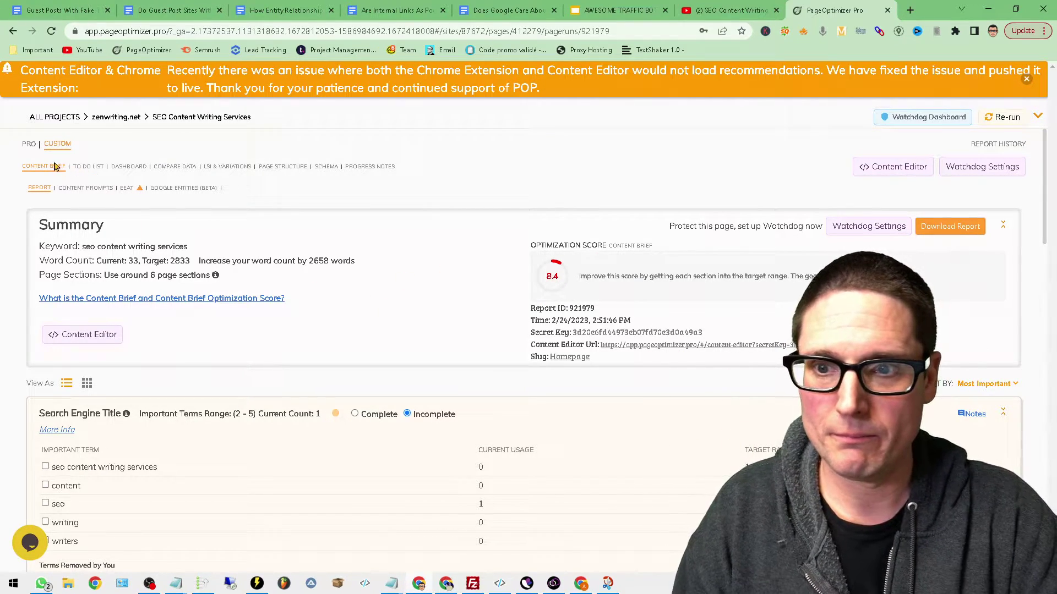
Step: Open the To Do List, showing a 16.3 Signals score and 2,658 more words recommended
left_click(88, 167)
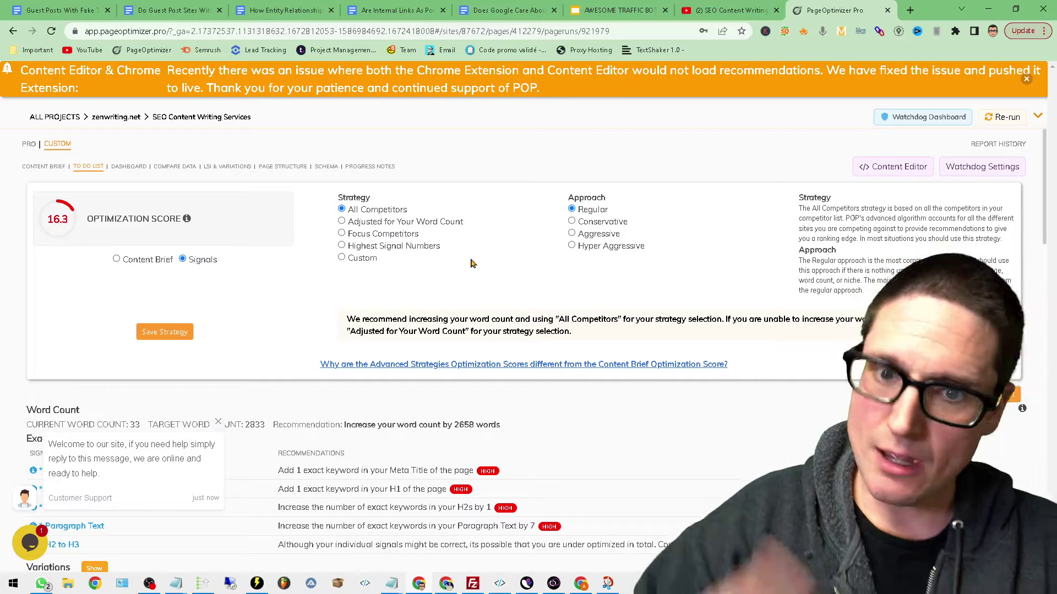
Step: Rescore with the 'Adjusted for Your Word Count' strategy and Conservative approach, then return to the Content Brief
left_click(418, 224)
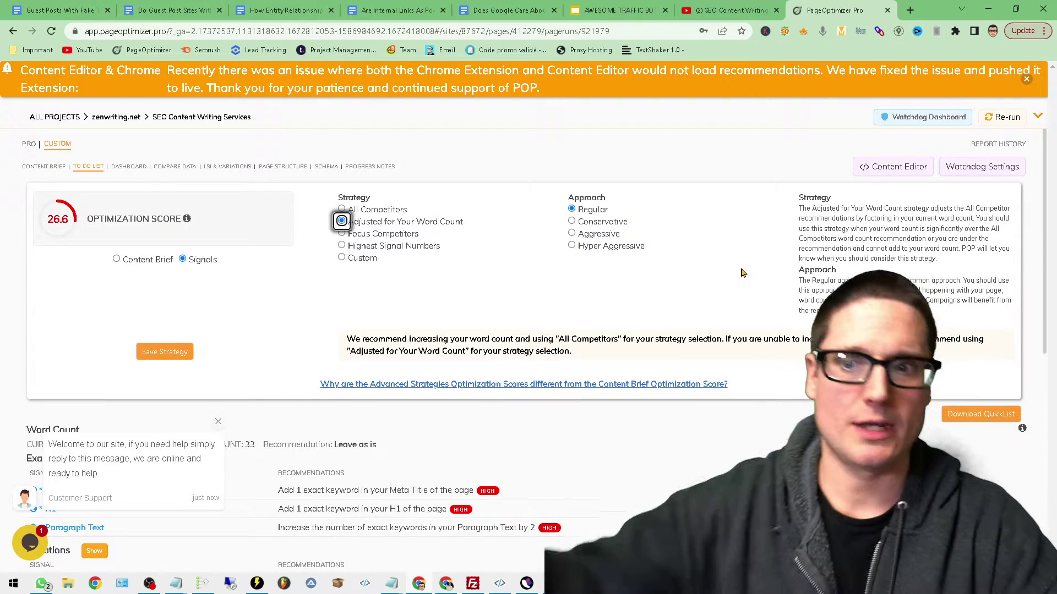
left_click(603, 225)
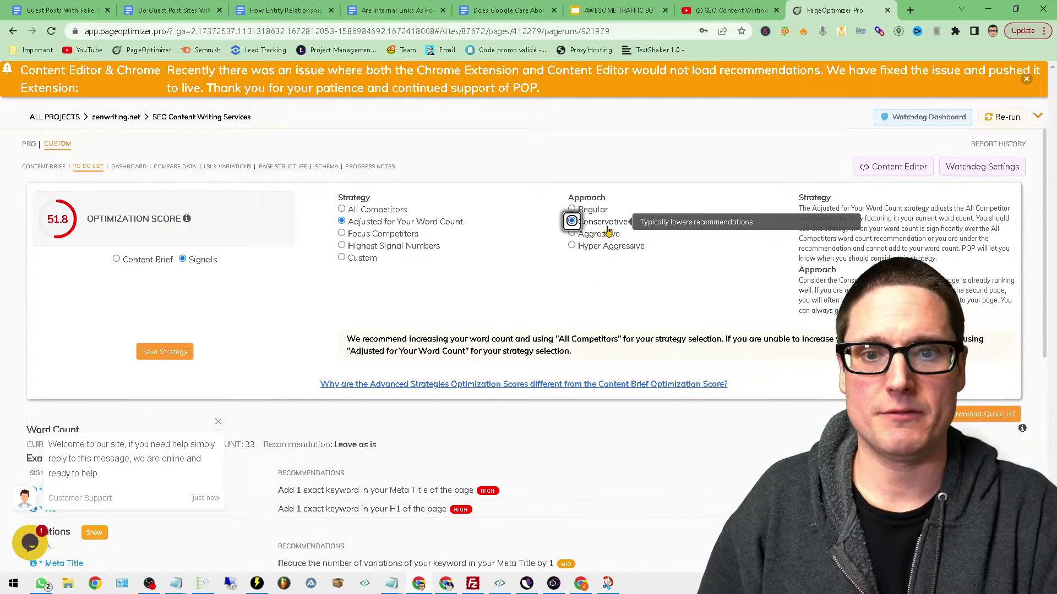
left_click(45, 168)
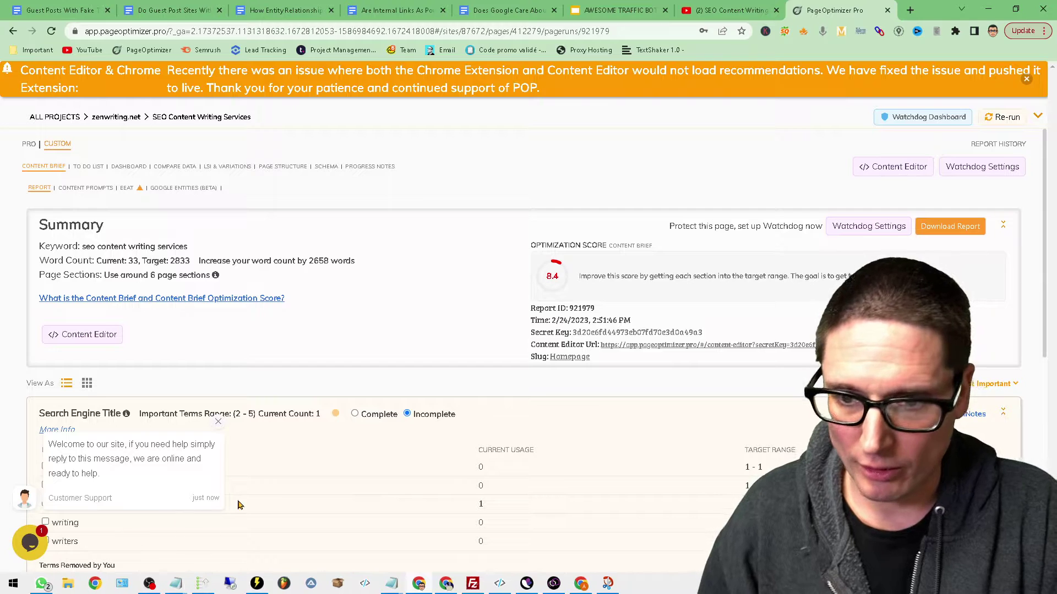
Step: Dismiss the chat popup and remove 'seo content writing services' from the Search Engine Title terms
left_click(218, 422)
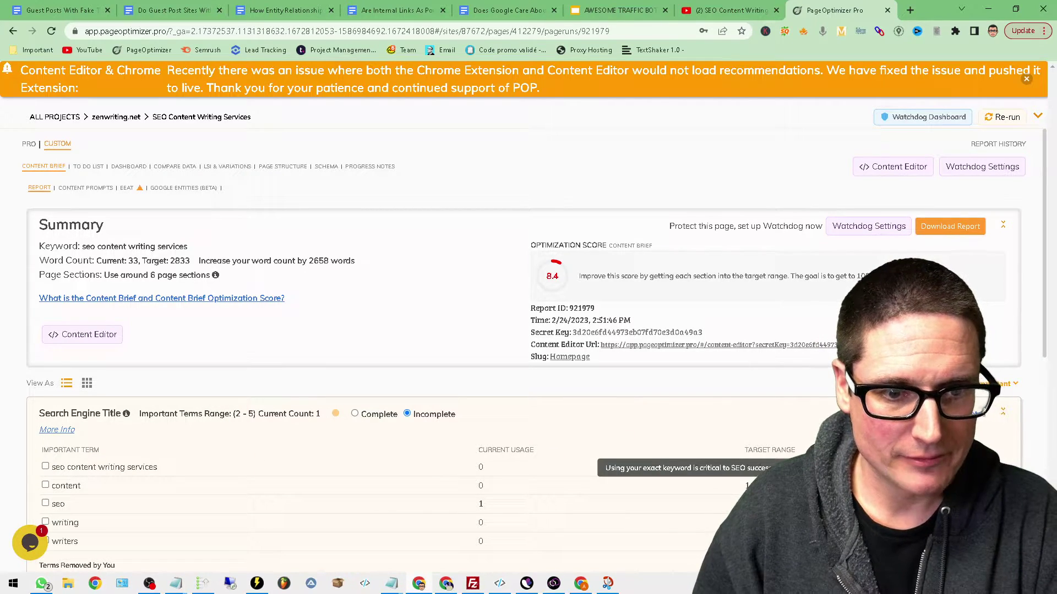
left_click(47, 468)
left_click(968, 183)
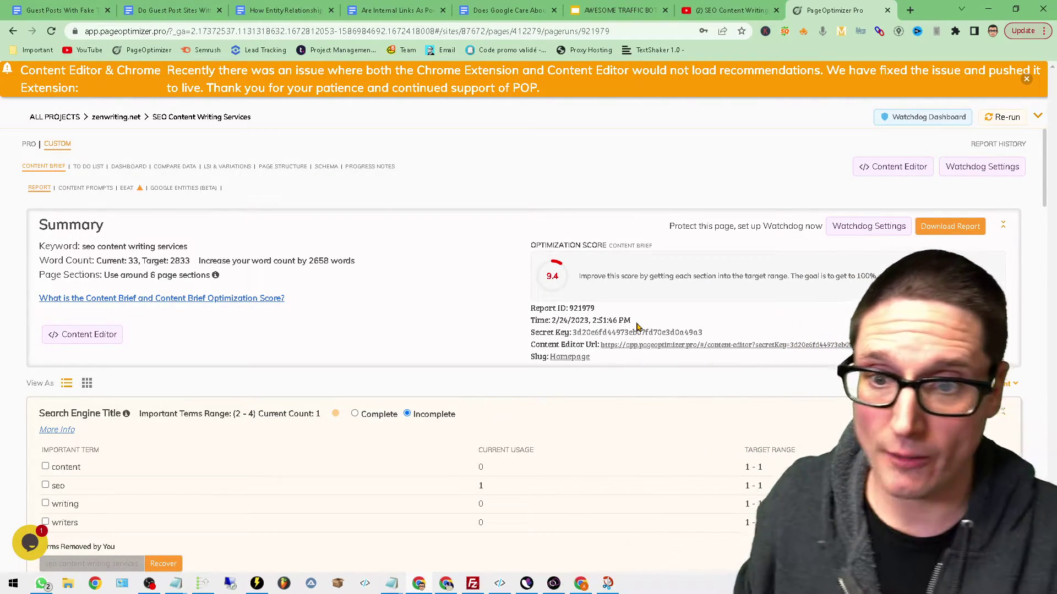
scroll(341, 328, "down", 2)
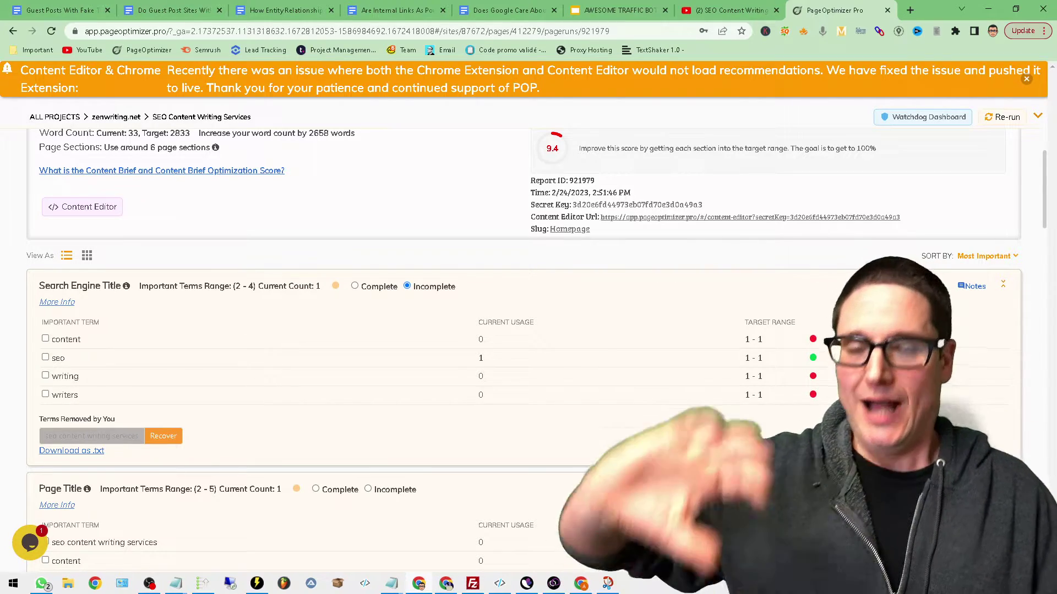
Step: Bring up YouTube's 'chat gpt seo content' search results and browse the AI Content for SEO videos
left_click(583, 585)
left_click(333, 8)
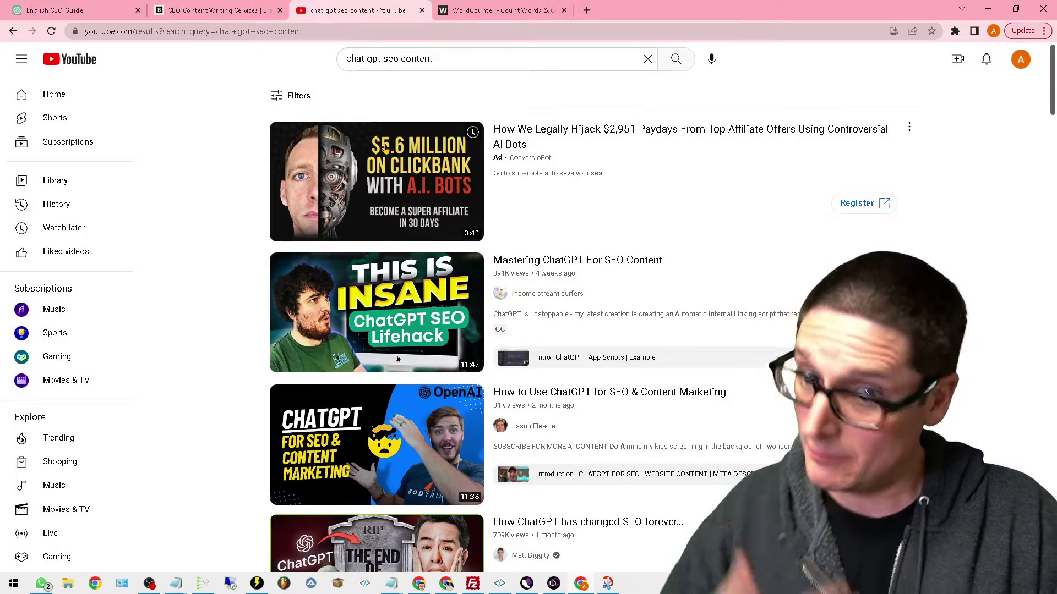
scroll(712, 329, "down", 4)
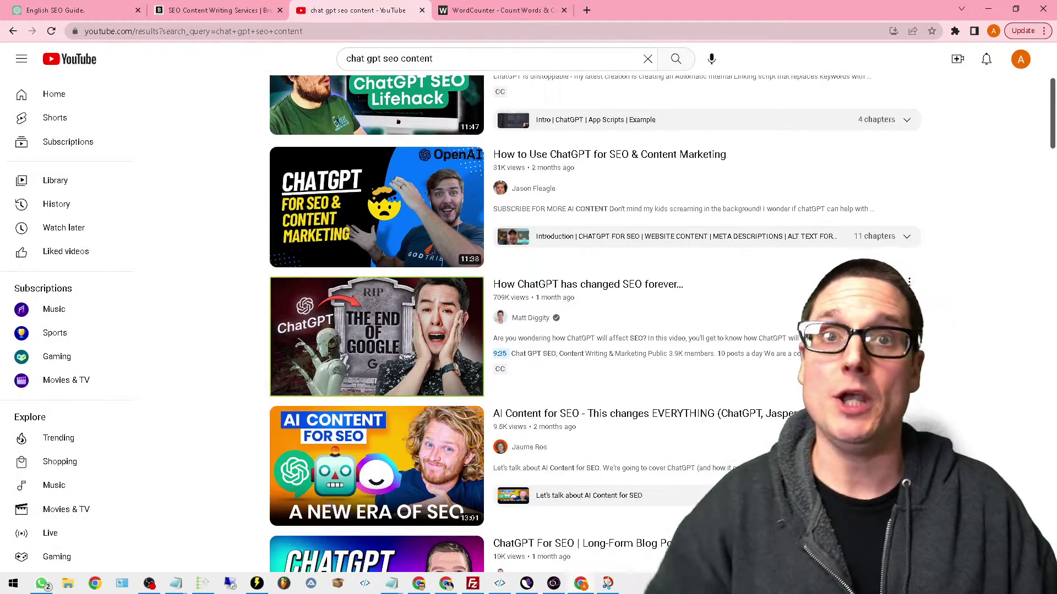
mouse_move(376, 337)
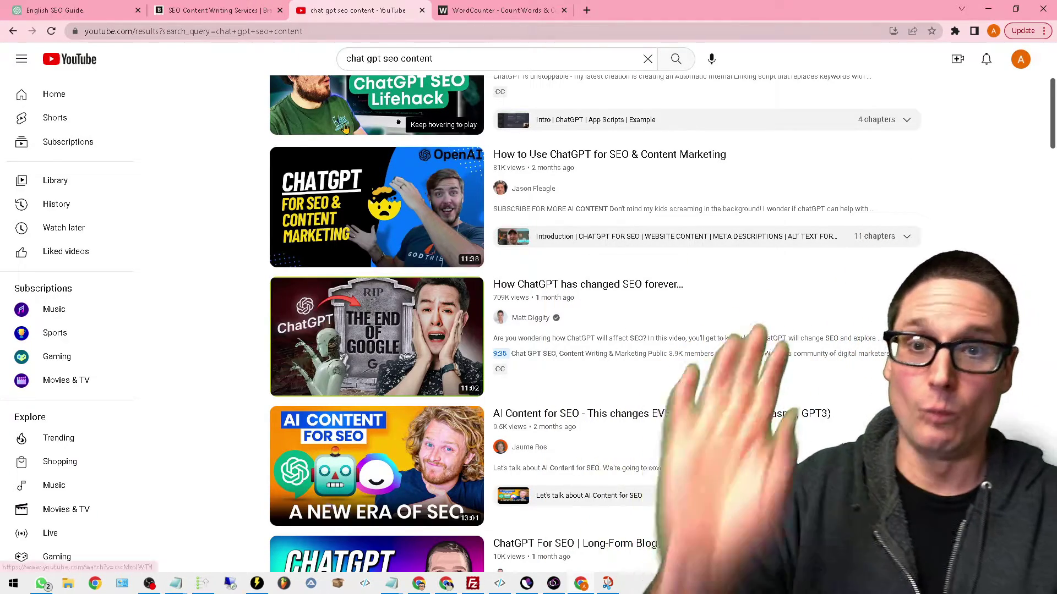
mouse_move(345, 128)
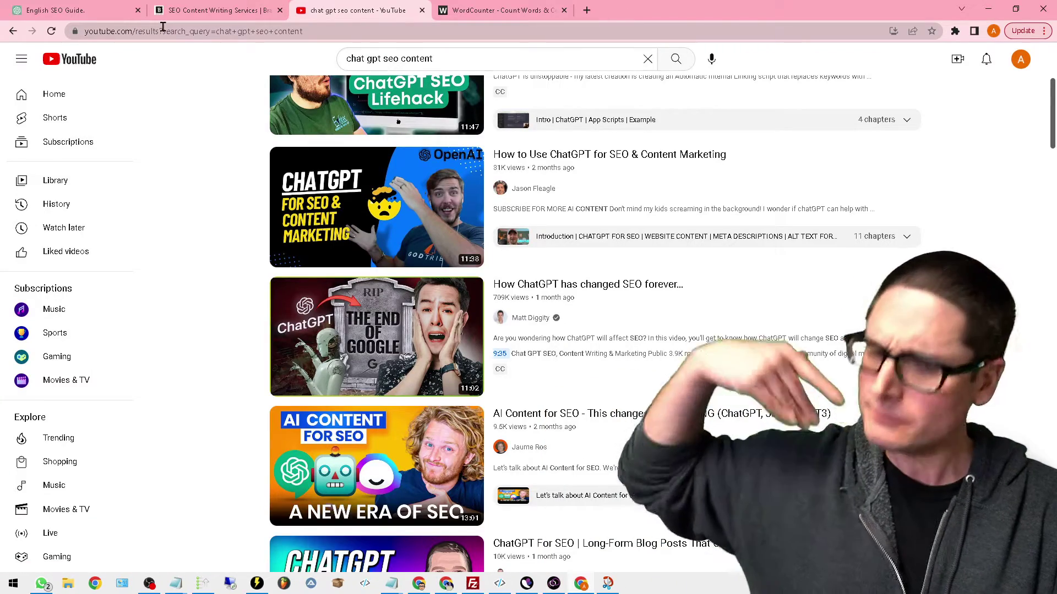
scroll(650, 423, "down", 4)
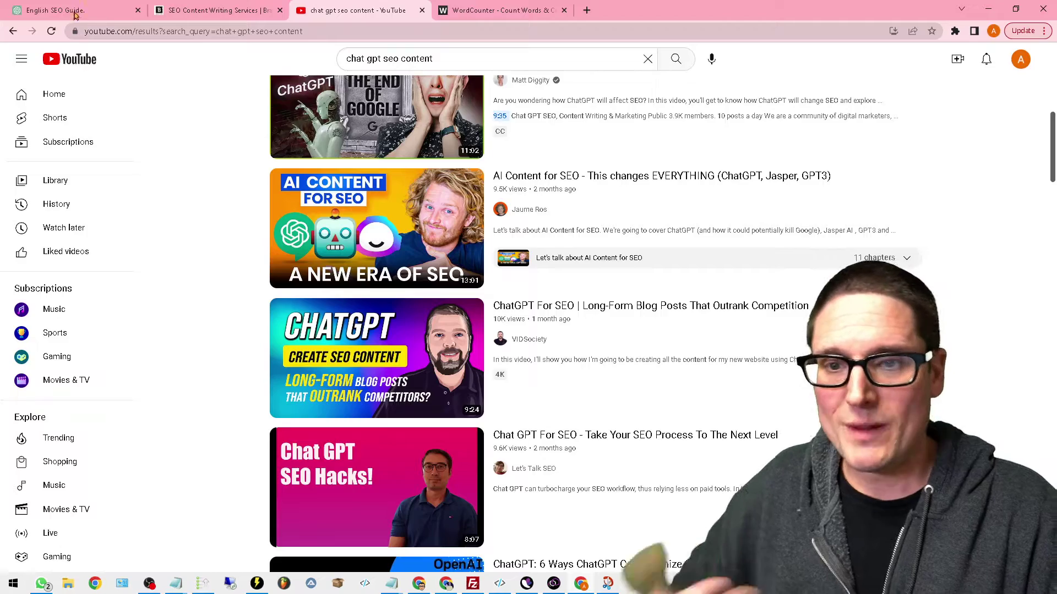
Step: Review the missing page title, subheading and main content terms, then scroll back to the Summary
left_click(420, 584)
scroll(760, 403, "down", 5)
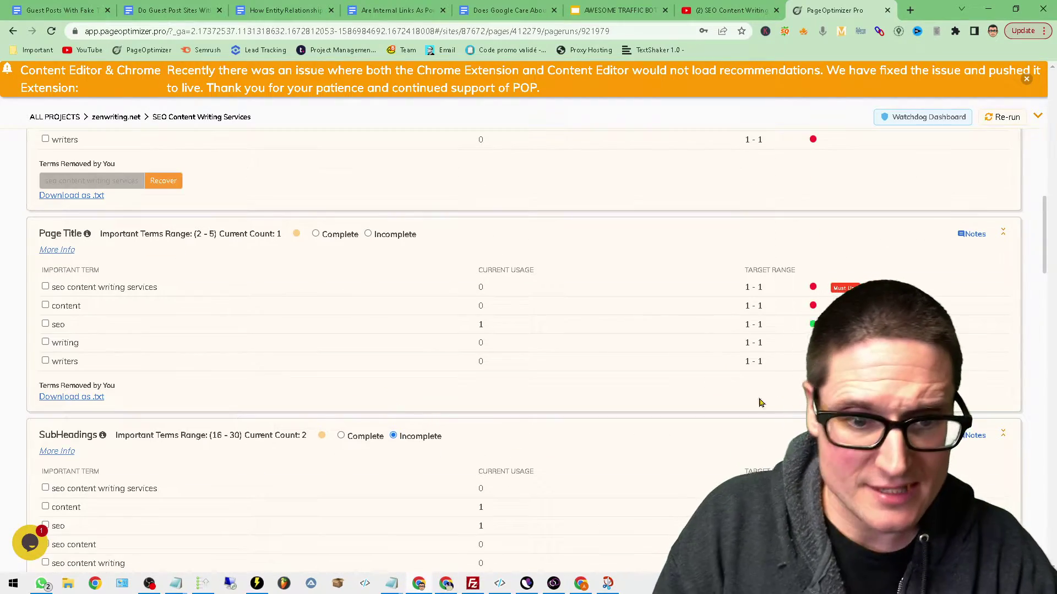
scroll(518, 493, "down", 6)
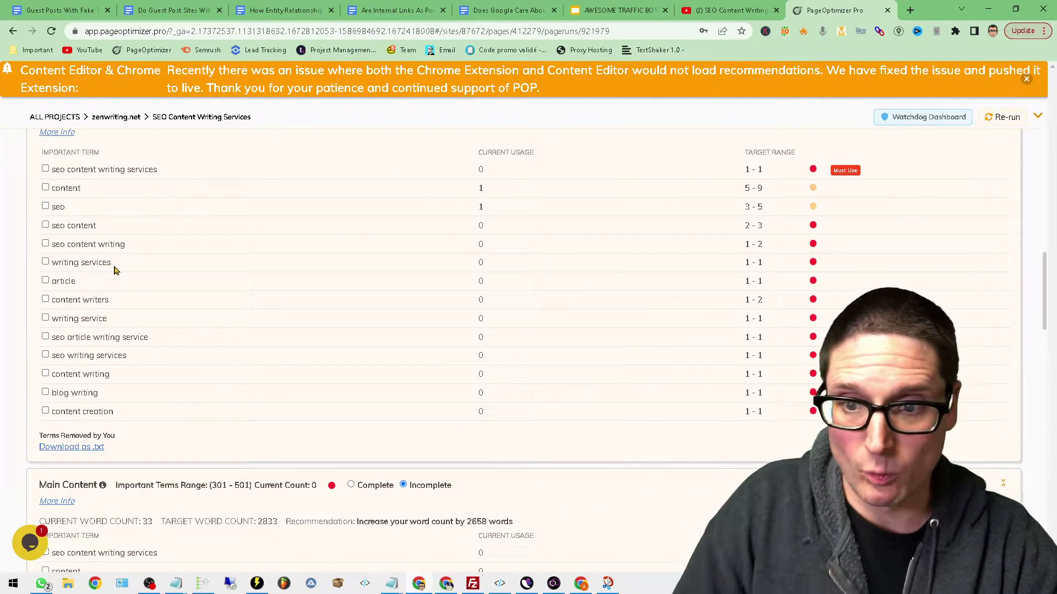
scroll(297, 303, "up", 2)
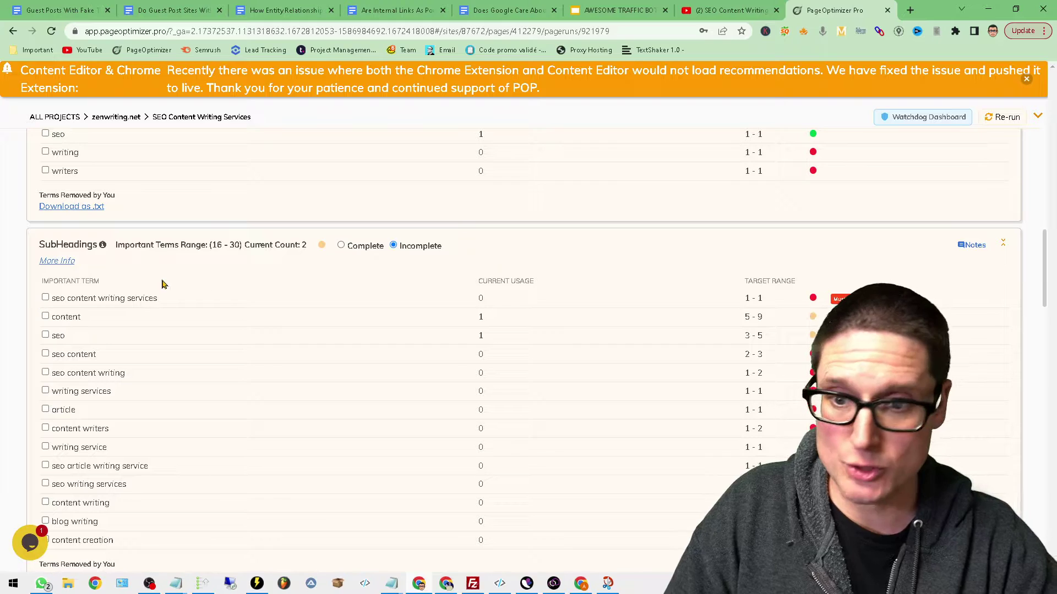
scroll(542, 366, "up", 2)
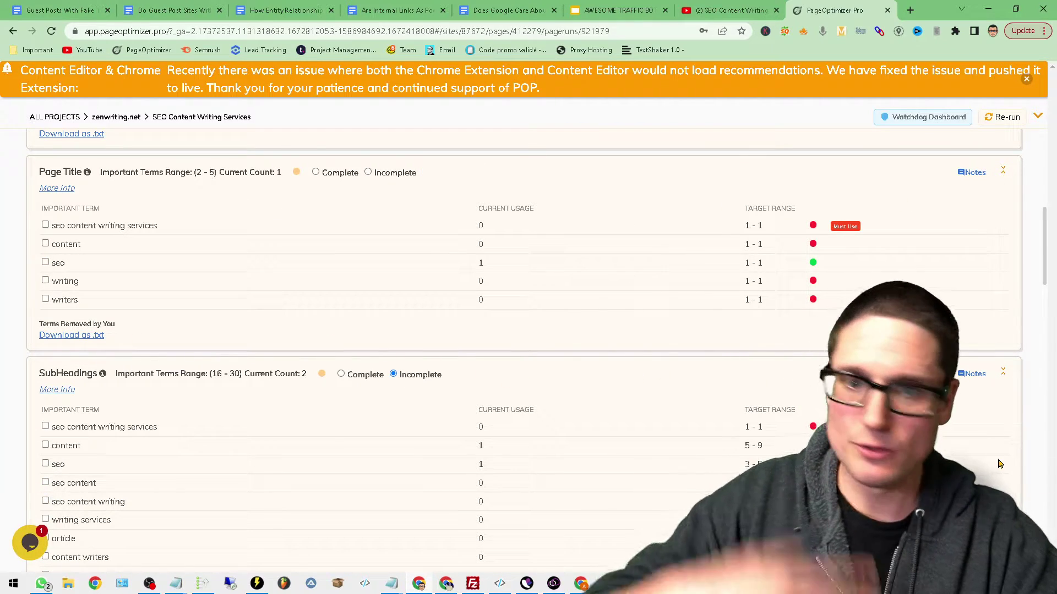
scroll(373, 306, "down", 7)
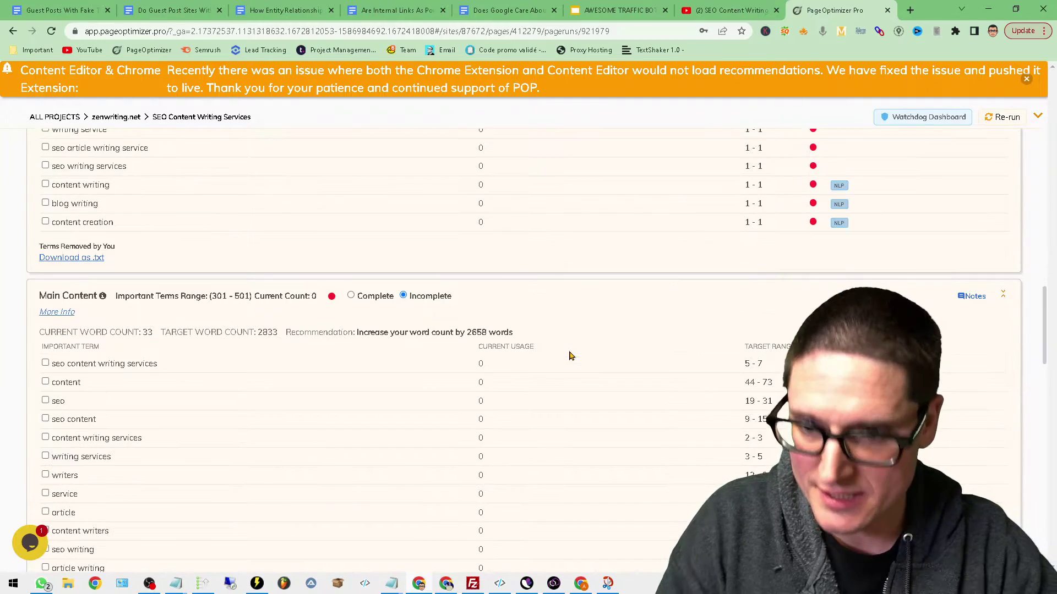
scroll(1003, 468, "down", 2)
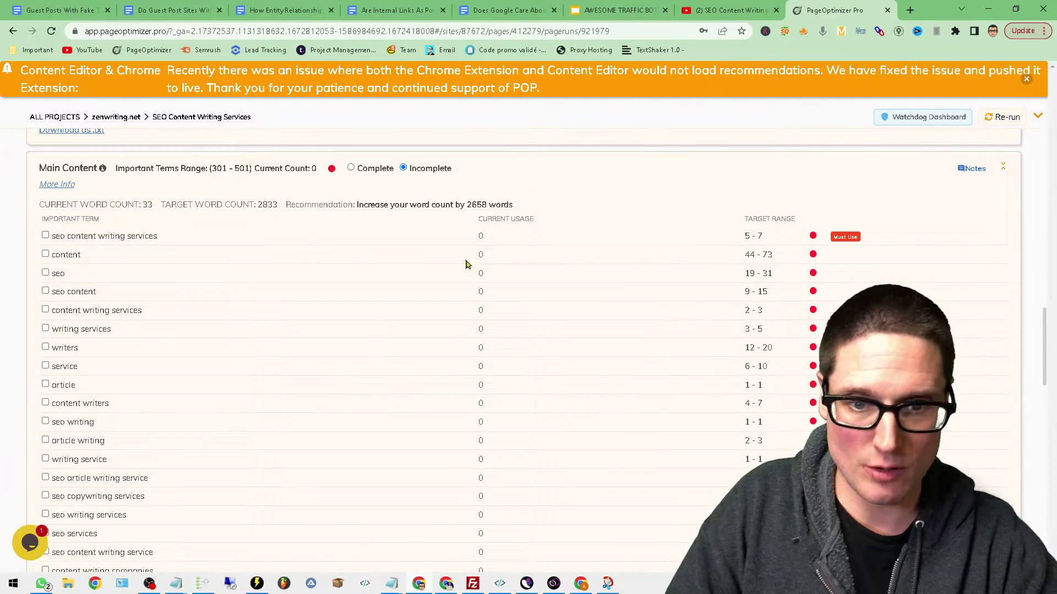
scroll(239, 377, "down", 12)
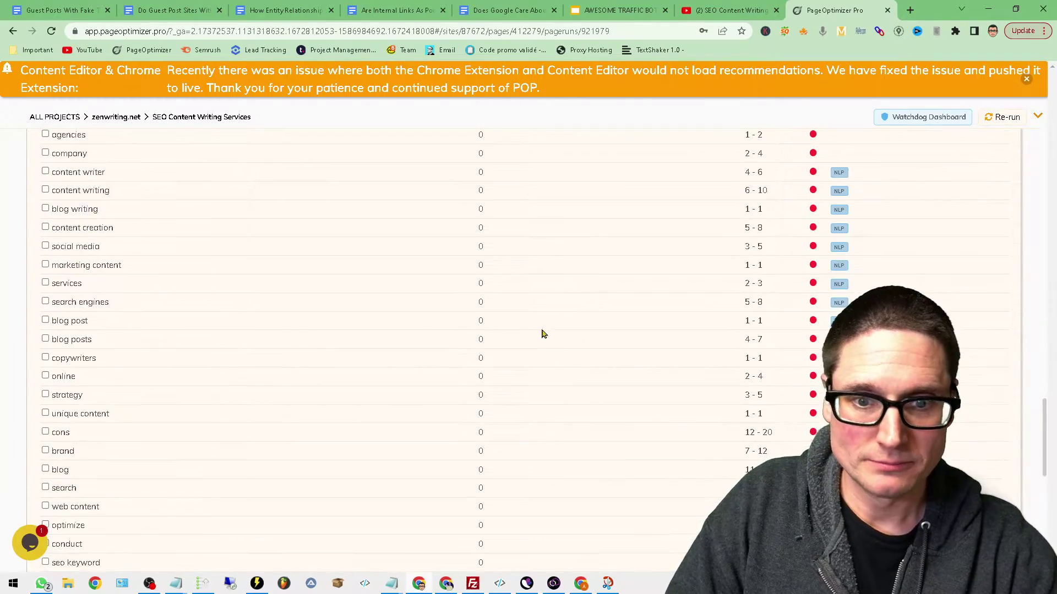
scroll(557, 367, "down", 5)
scroll(538, 373, "up", 17)
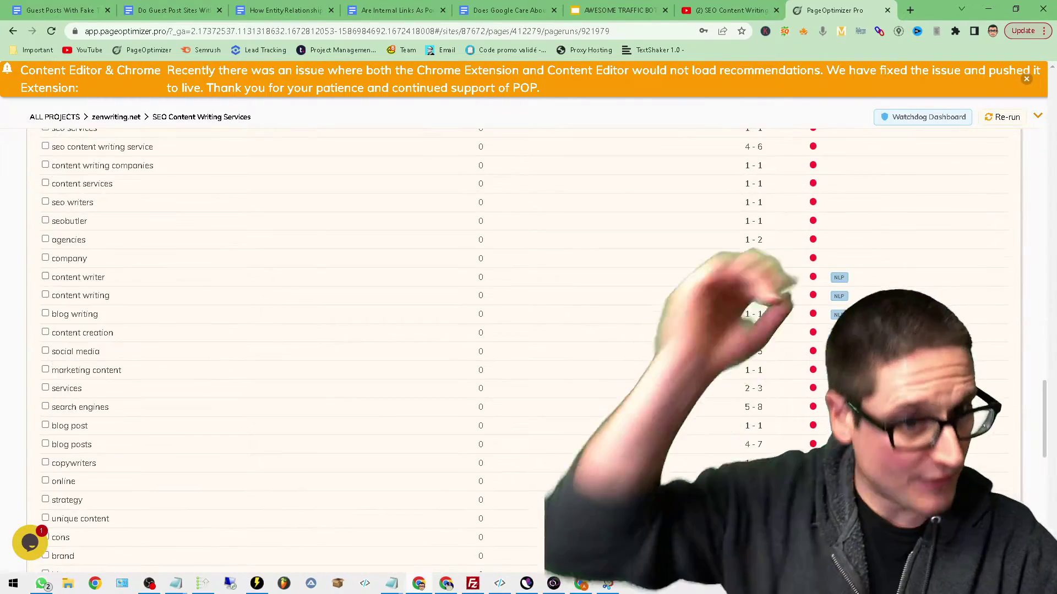
scroll(751, 307, "up", 10)
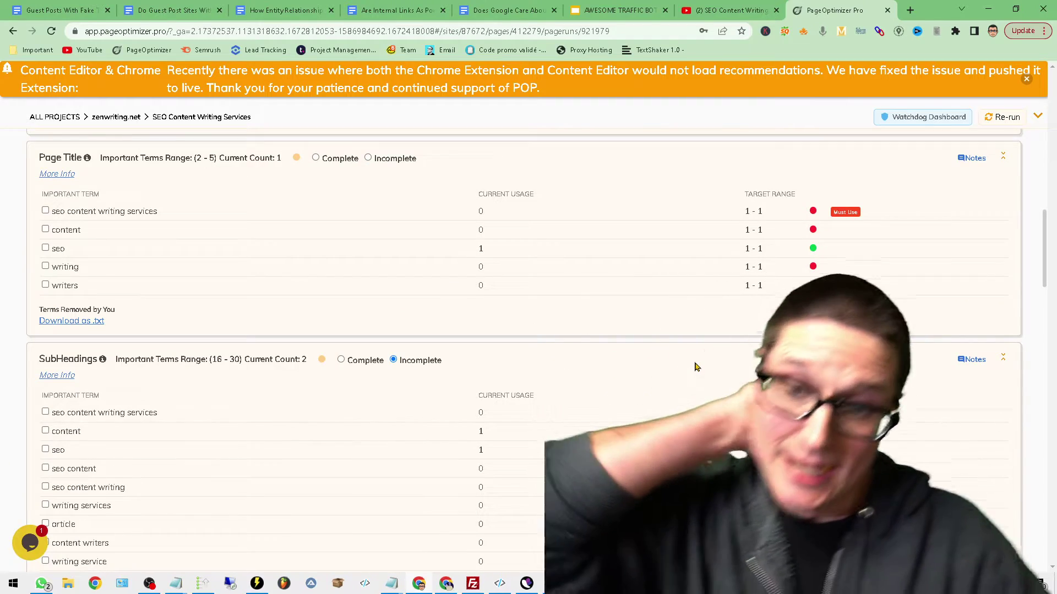
scroll(453, 465, "up", 5)
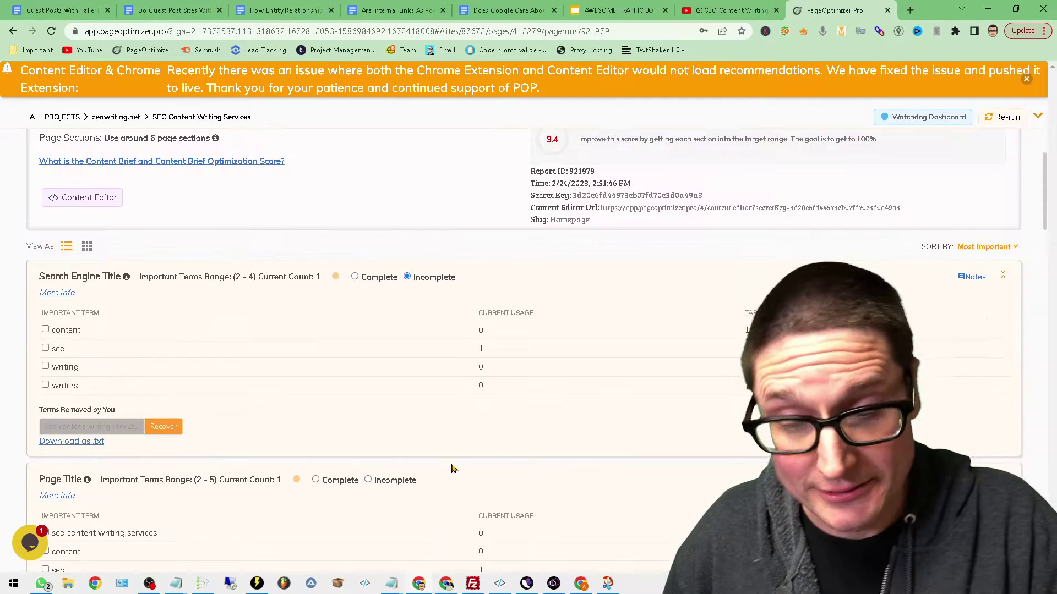
scroll(282, 279, "up", 2)
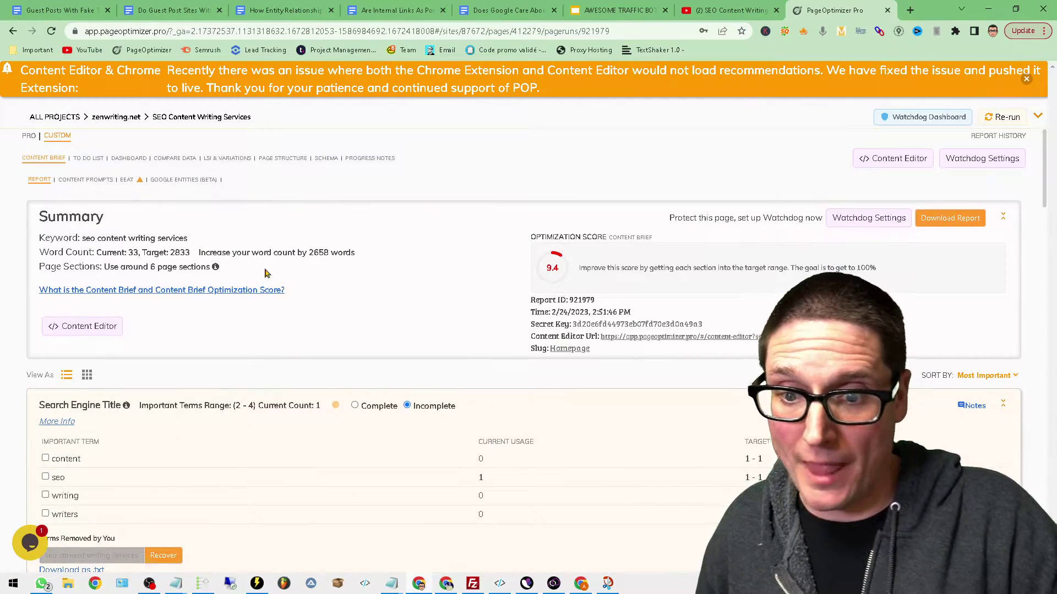